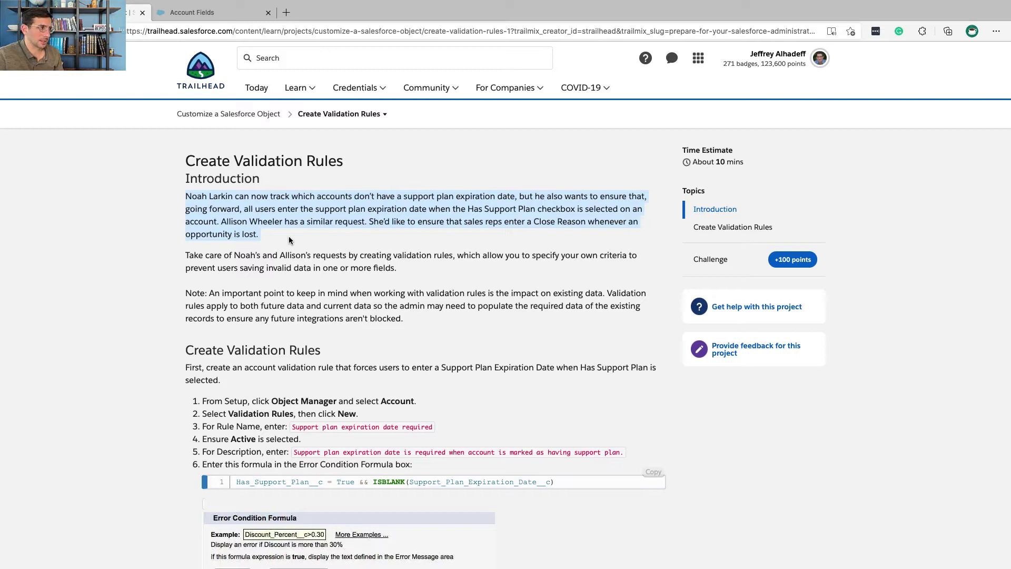
Read through the Trailhead instructions for creating the Account validation rule.
triple_click(254, 263)
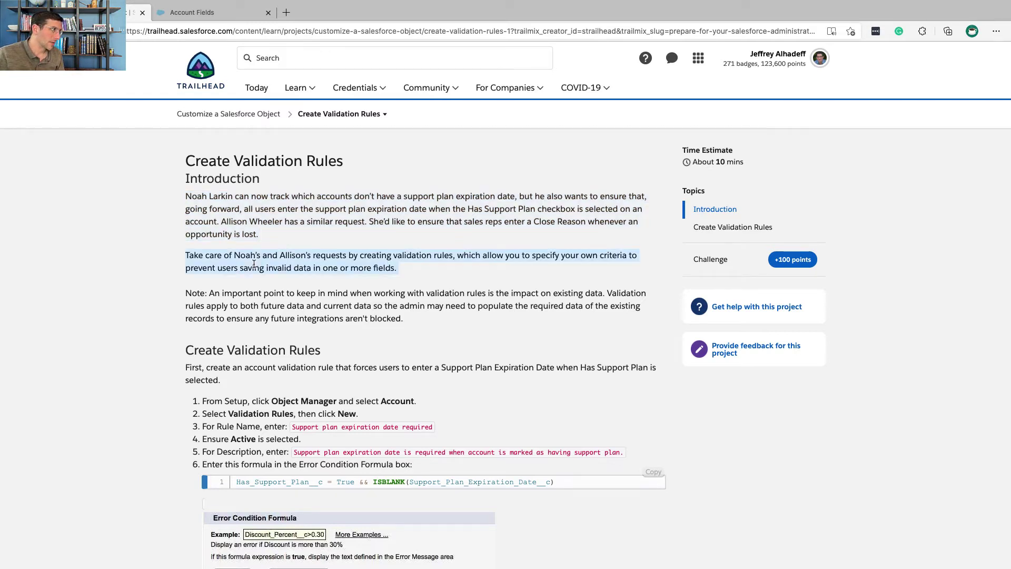
scroll(254, 263, "down", 2)
scroll(254, 263, "down", 2)
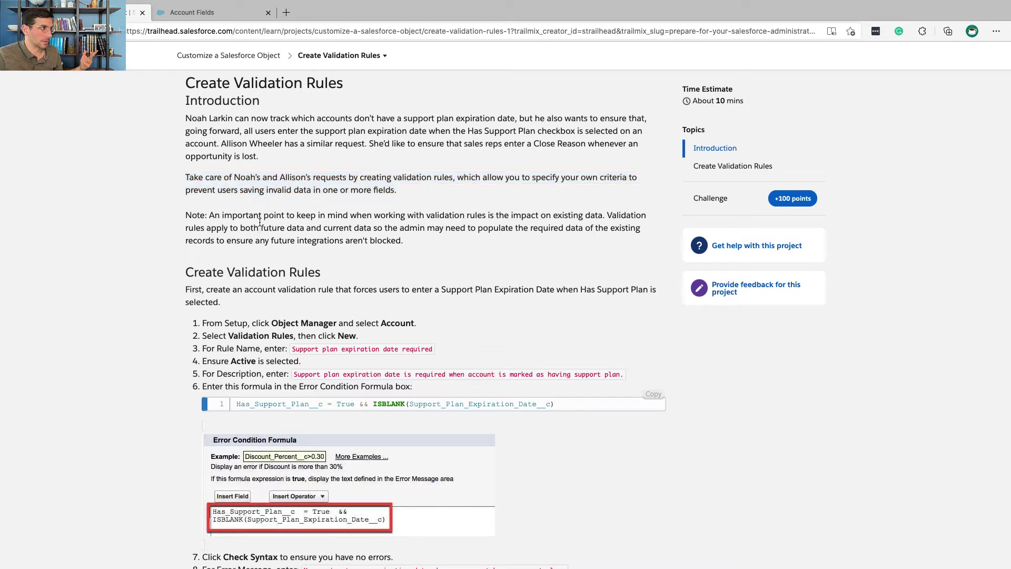
triple_click(259, 221)
scroll(259, 223, "down", 1)
scroll(260, 222, "down", 3)
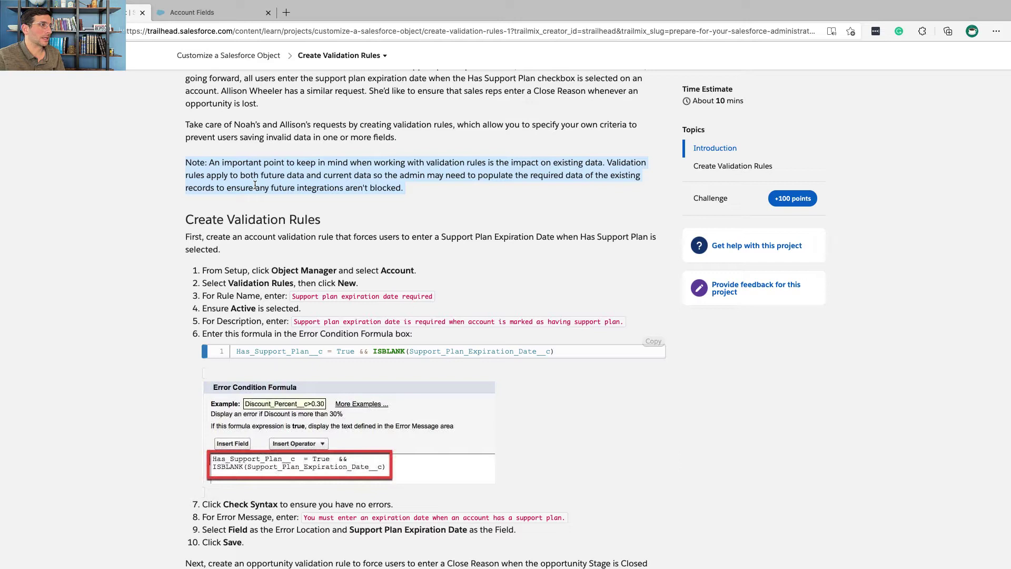
scroll(255, 185, "down", 1)
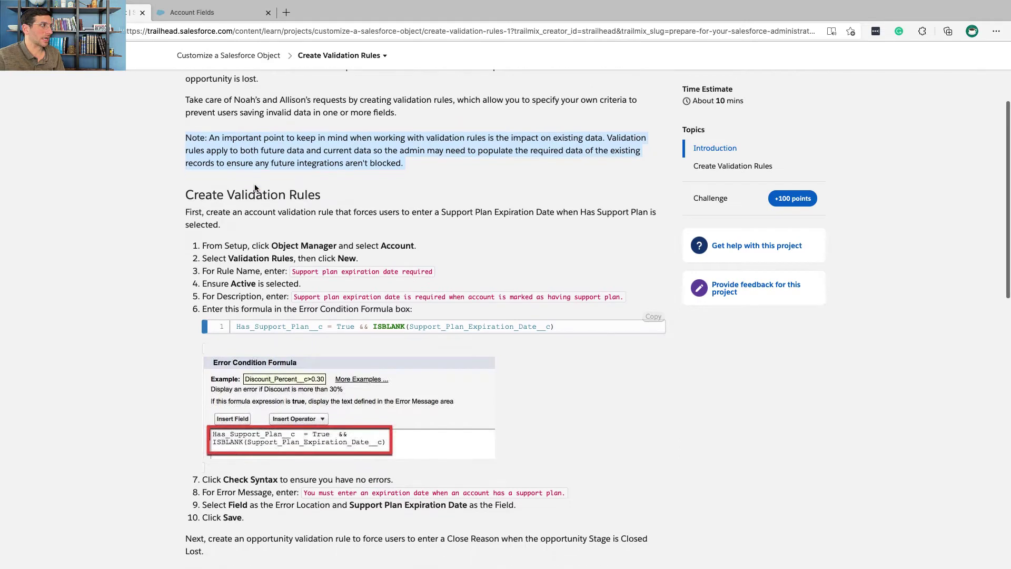
scroll(254, 188, "down", 1)
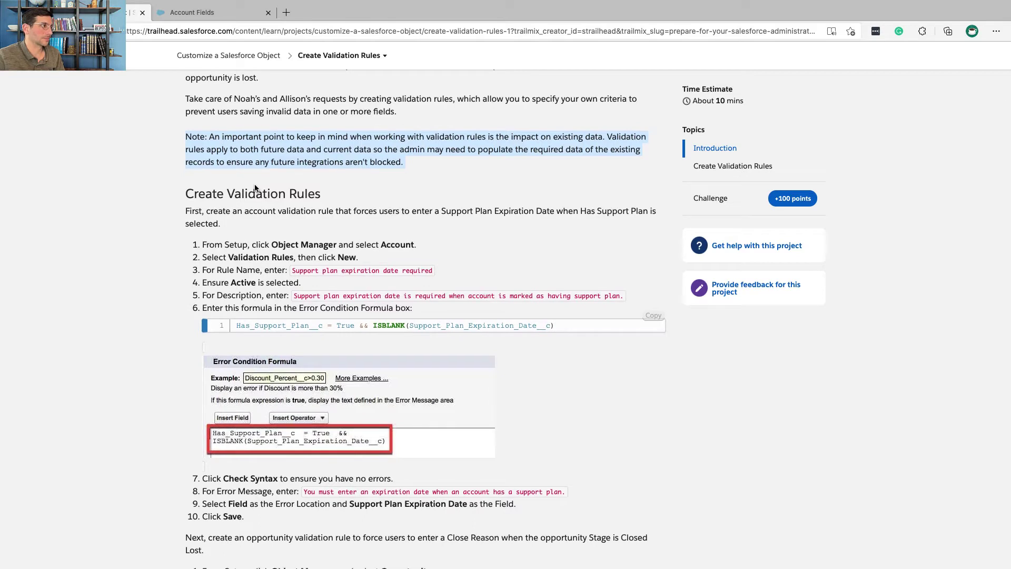
scroll(255, 187, "down", 2)
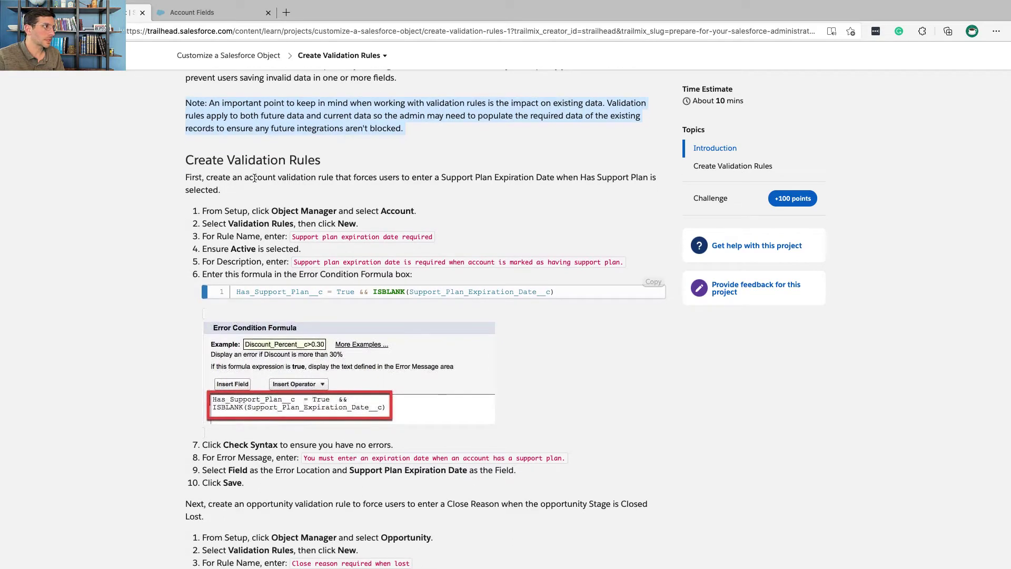
triple_click(254, 178)
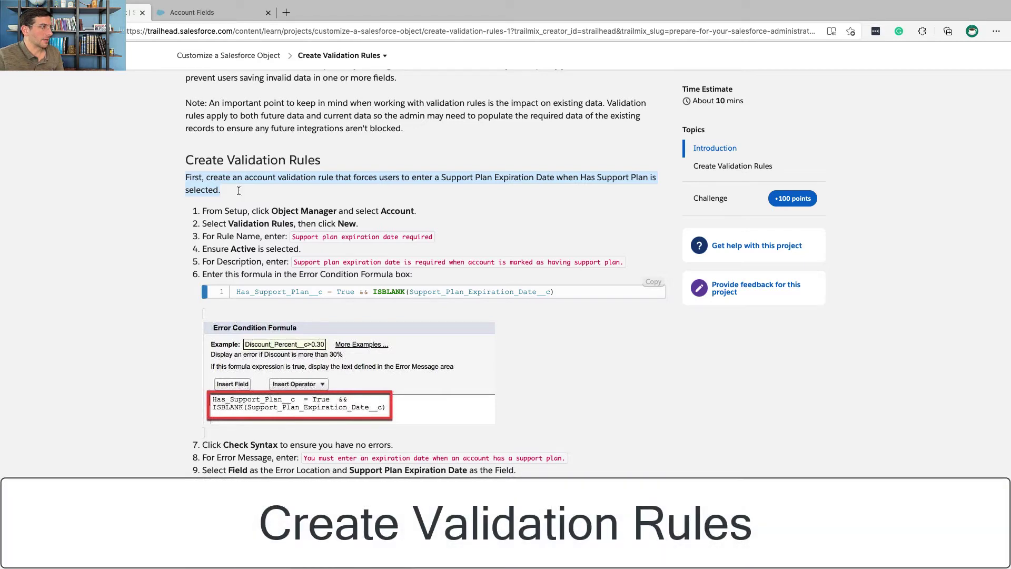
triple_click(242, 158)
triple_click(242, 176)
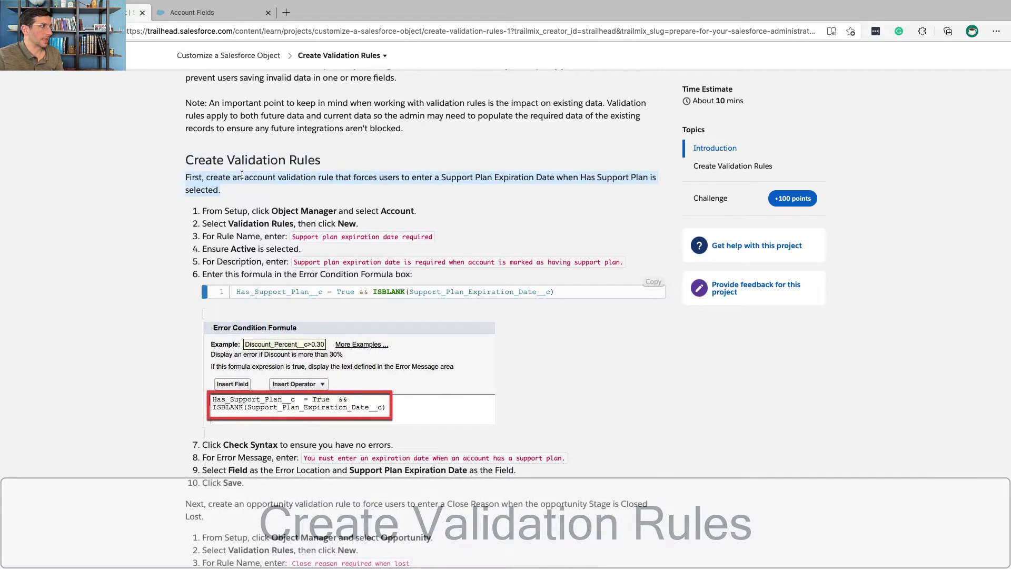
double_click(260, 210)
triple_click(260, 210)
Open the Account object's Validation Rules page in Setup's Object Manager.
key("ctrl+Tab")
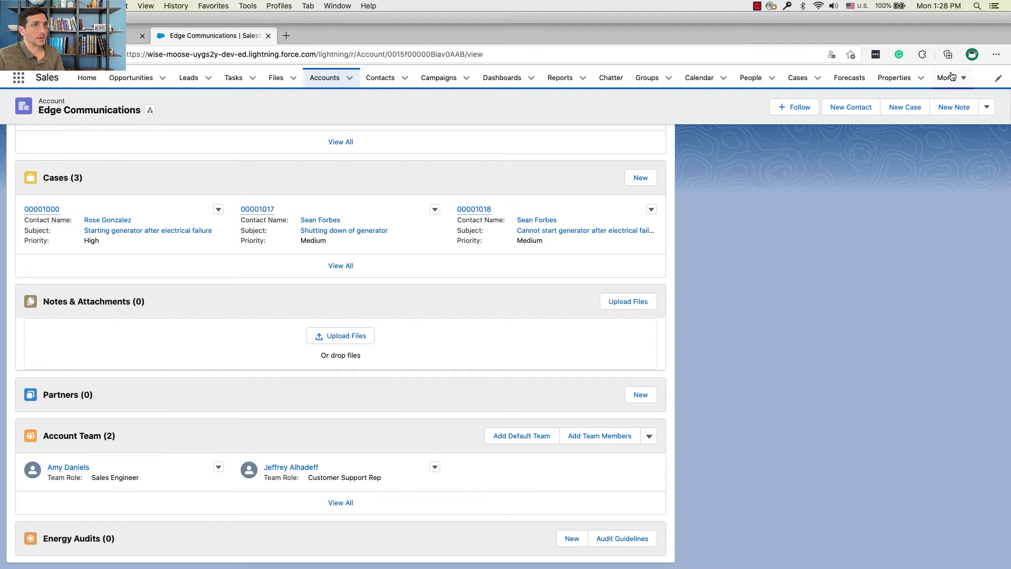
left_click(951, 54)
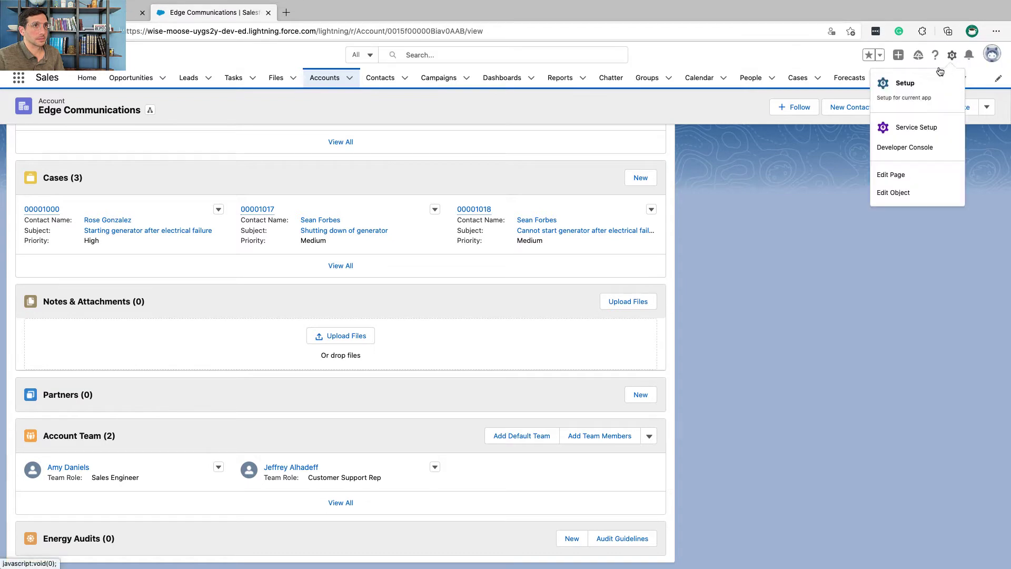
left_click(905, 85)
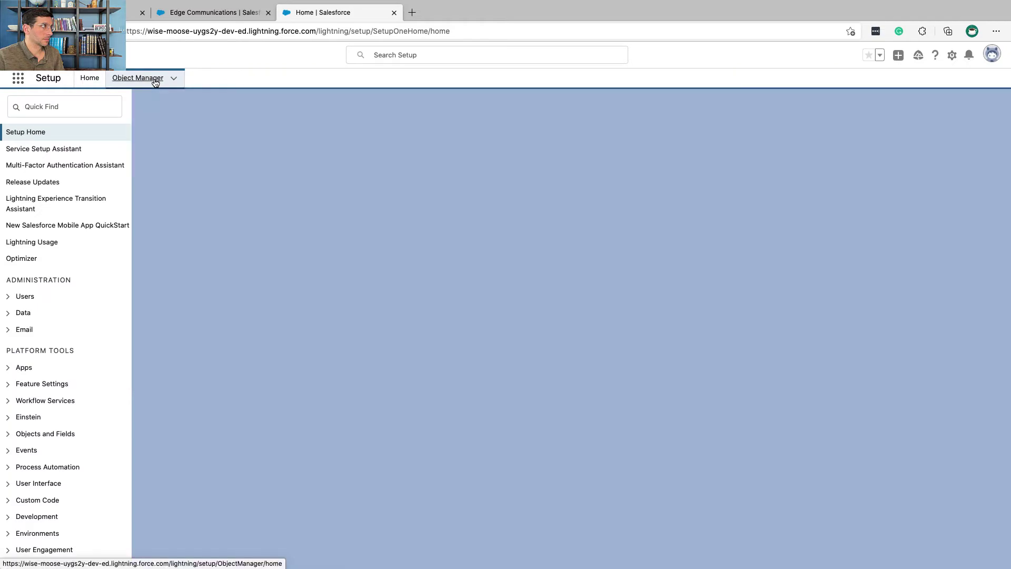
left_click(146, 83)
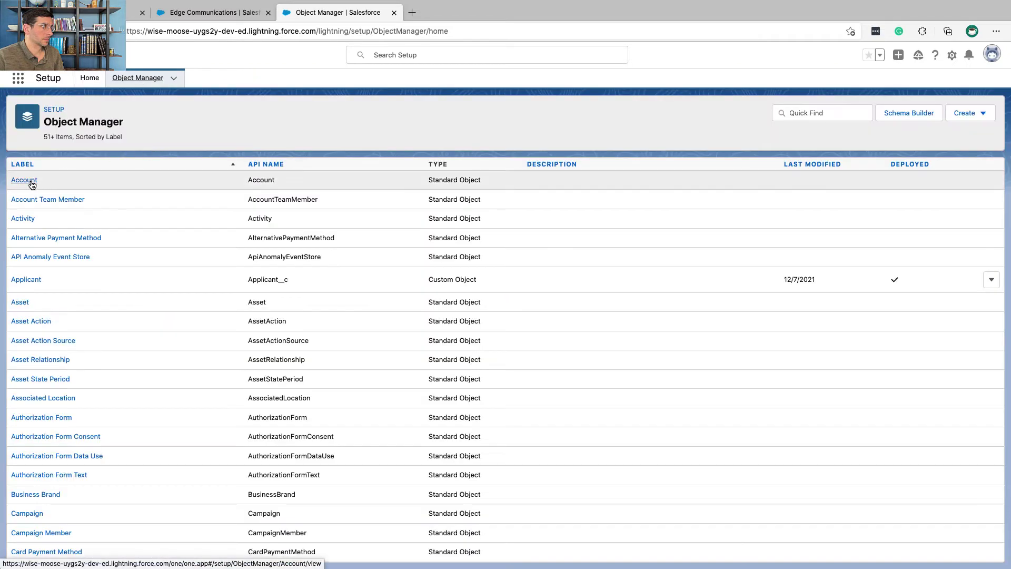
left_click(31, 183)
key("ctrl+Left")
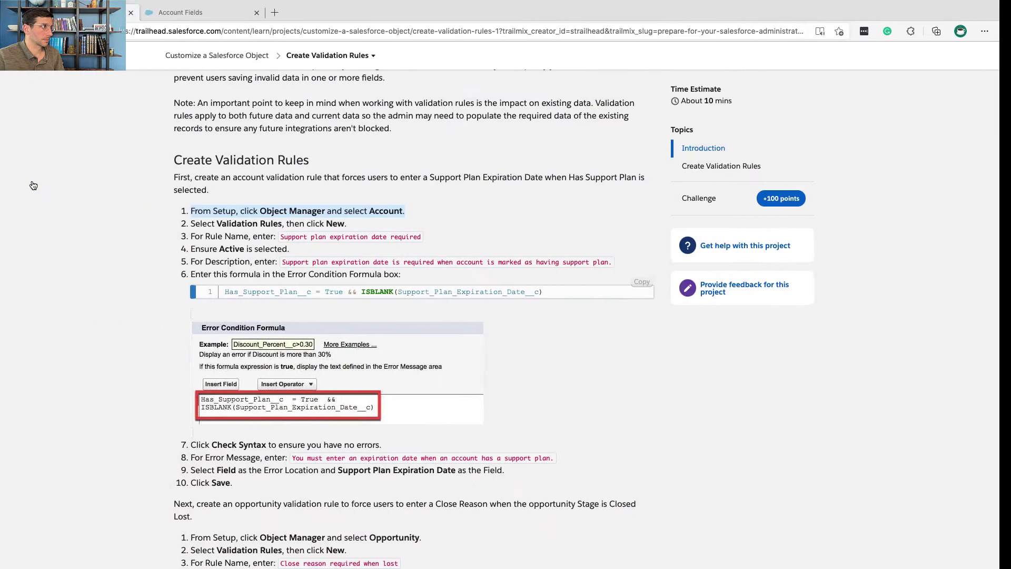
triple_click(219, 220)
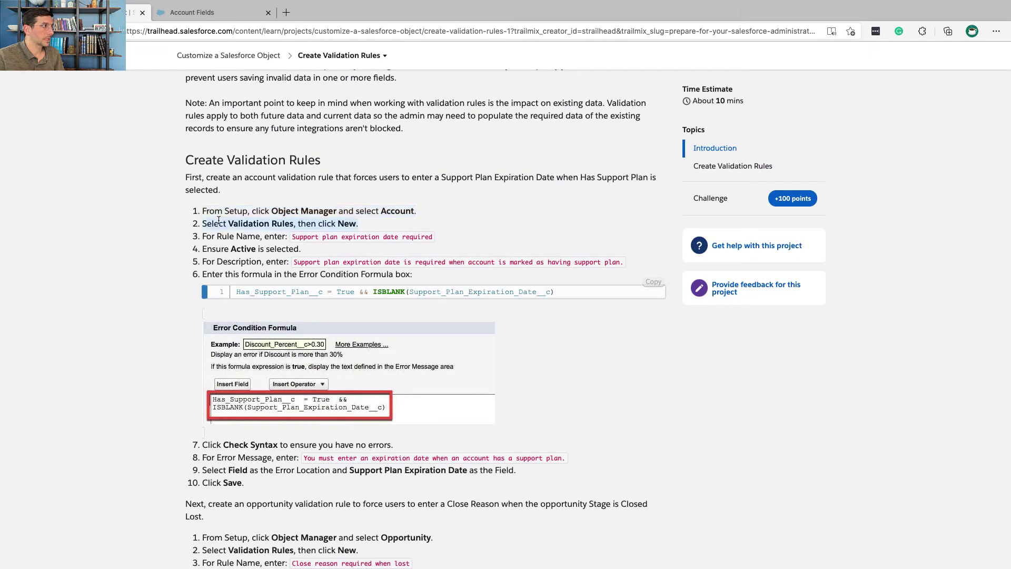
key("ctrl+Right")
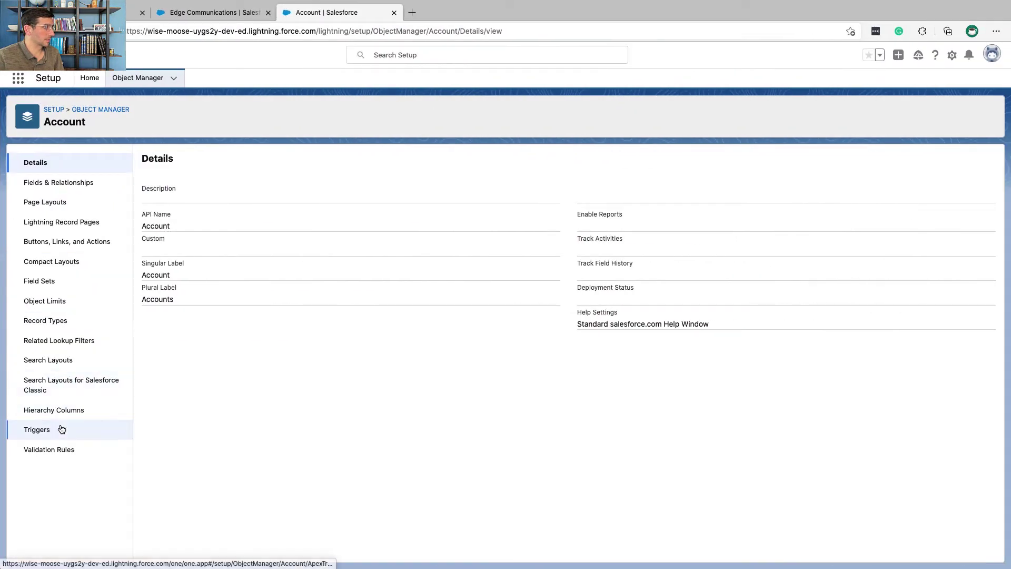
left_click(61, 448)
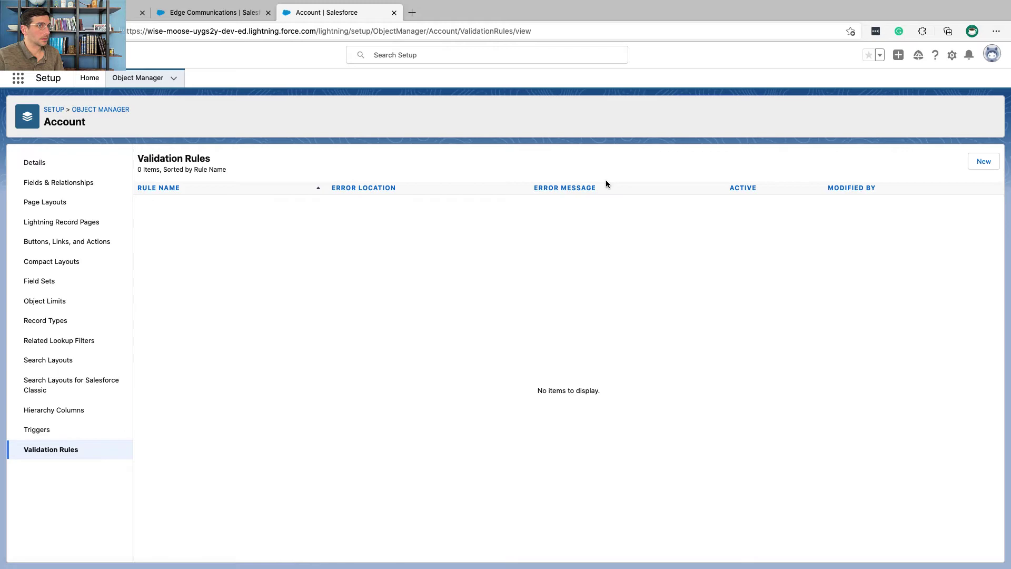
Start a new Account validation rule named Support_plan_expiration_date_required.
left_click(983, 162)
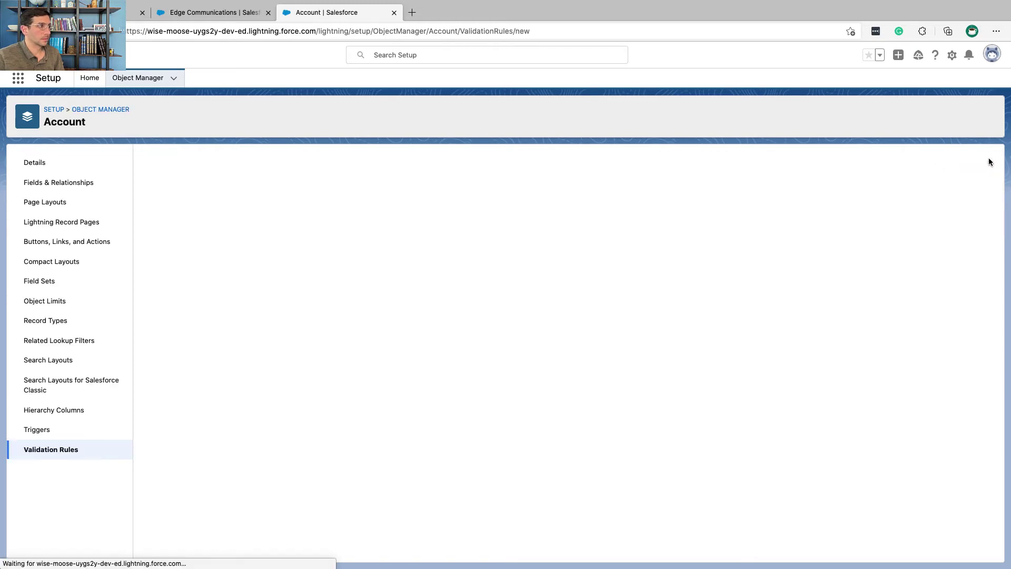
key("ctrl+Left")
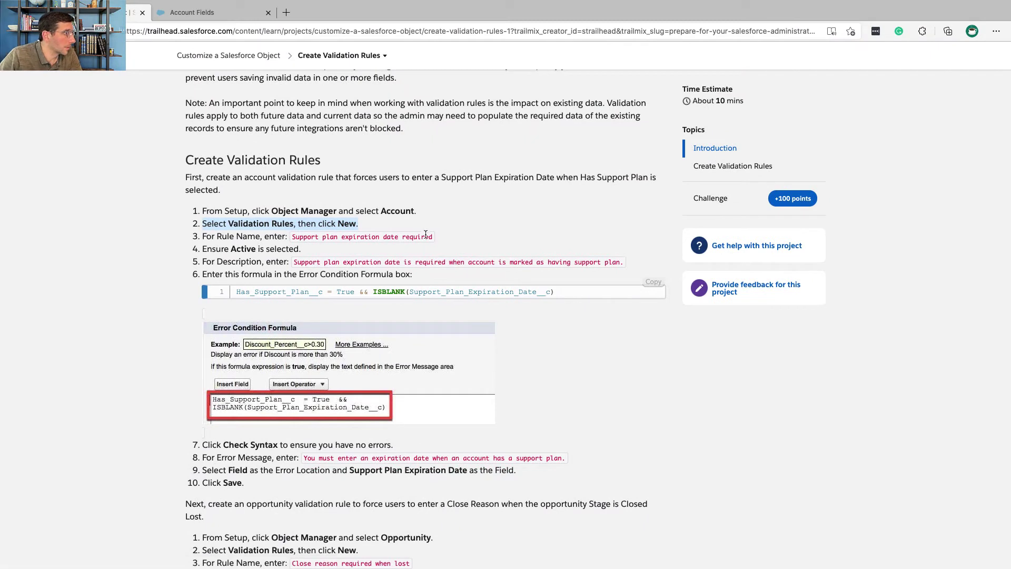
left_click_drag(440, 238, 293, 238)
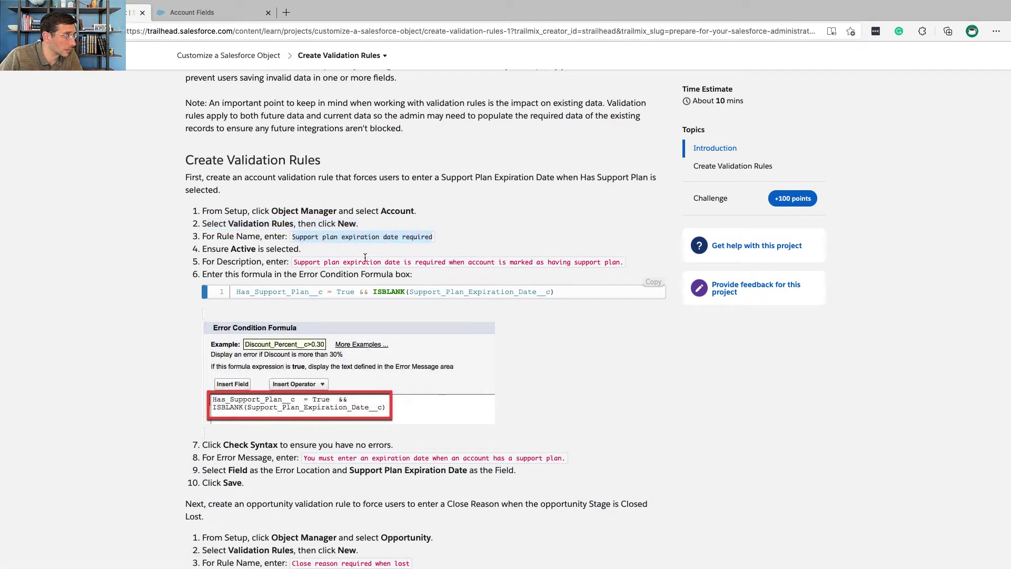
key("super+c")
key("super+grave")
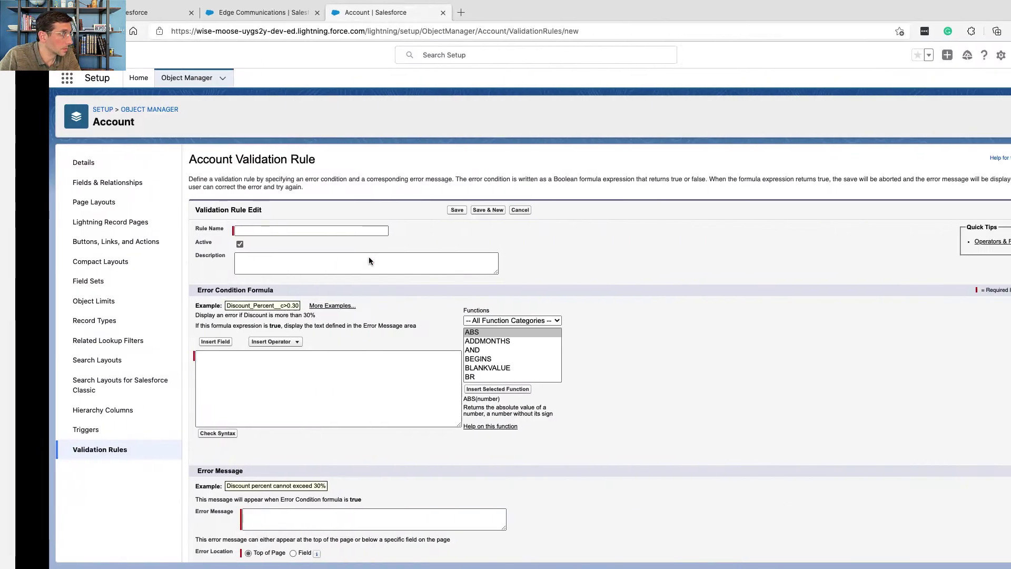
left_click(313, 230)
key("super+v")
left_click(353, 260)
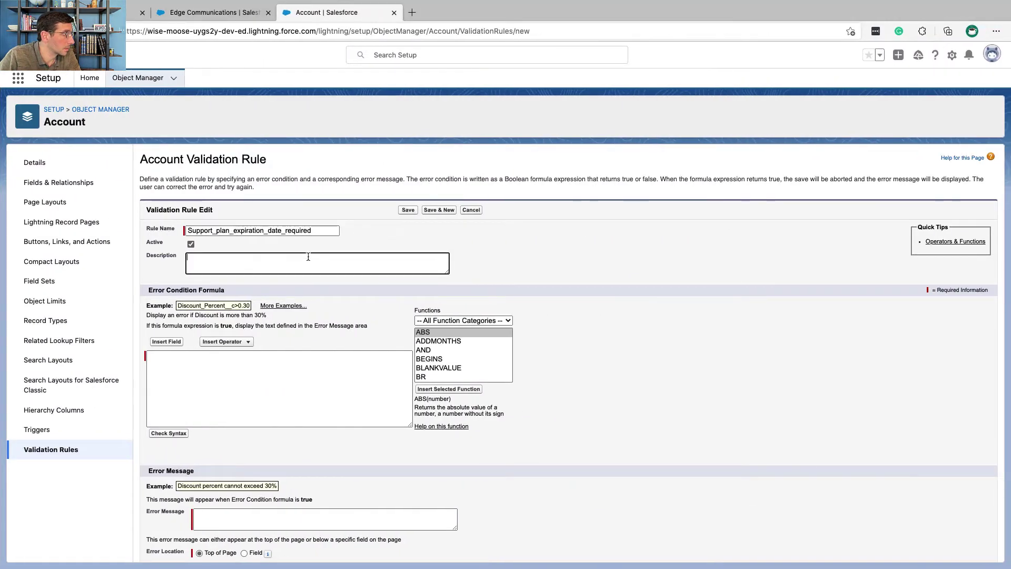
Paste the Trailhead description requiring expiration dates for accounts with support plans.
key("super+grave")
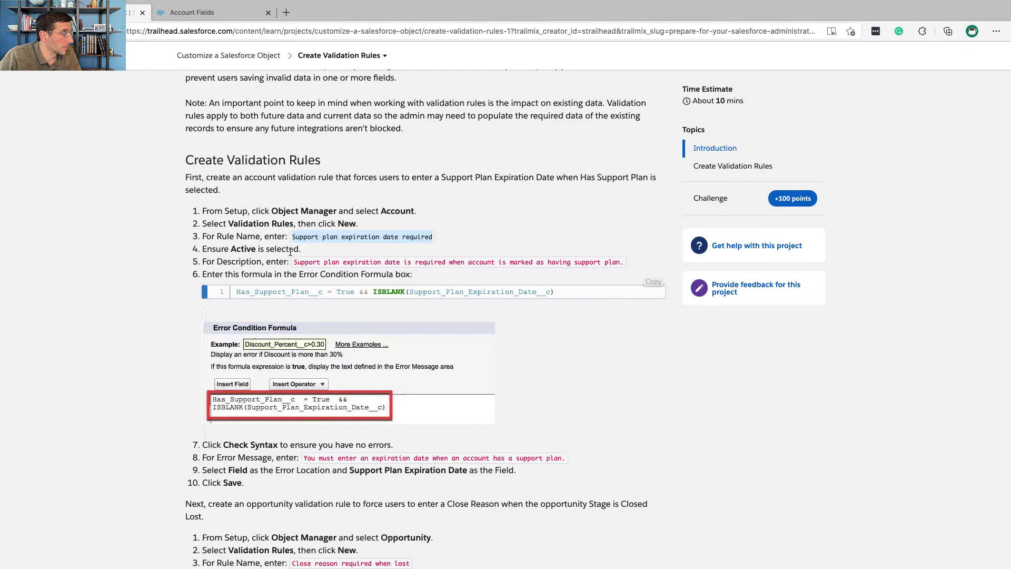
key("super+grave")
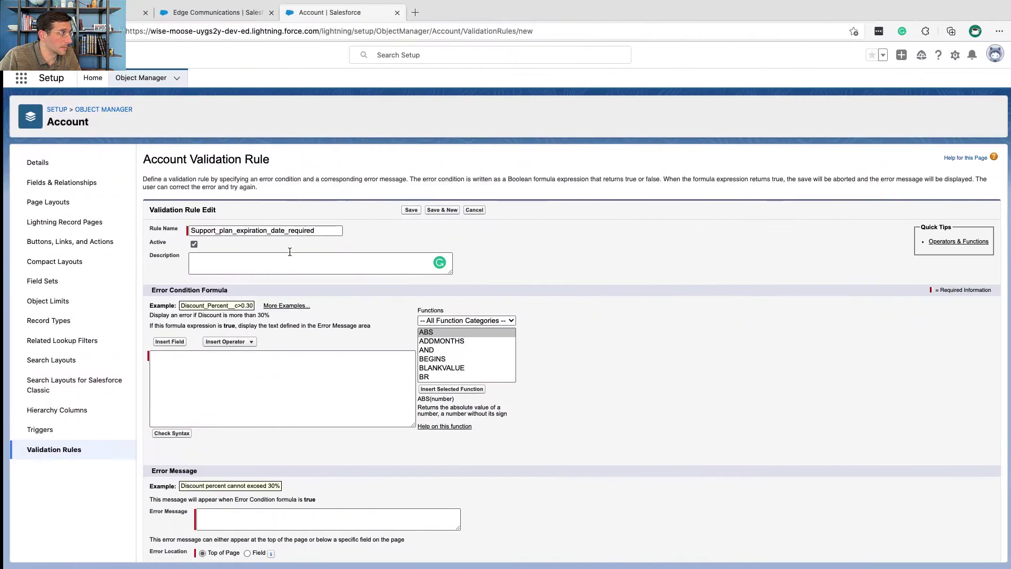
key("ctrl+Left")
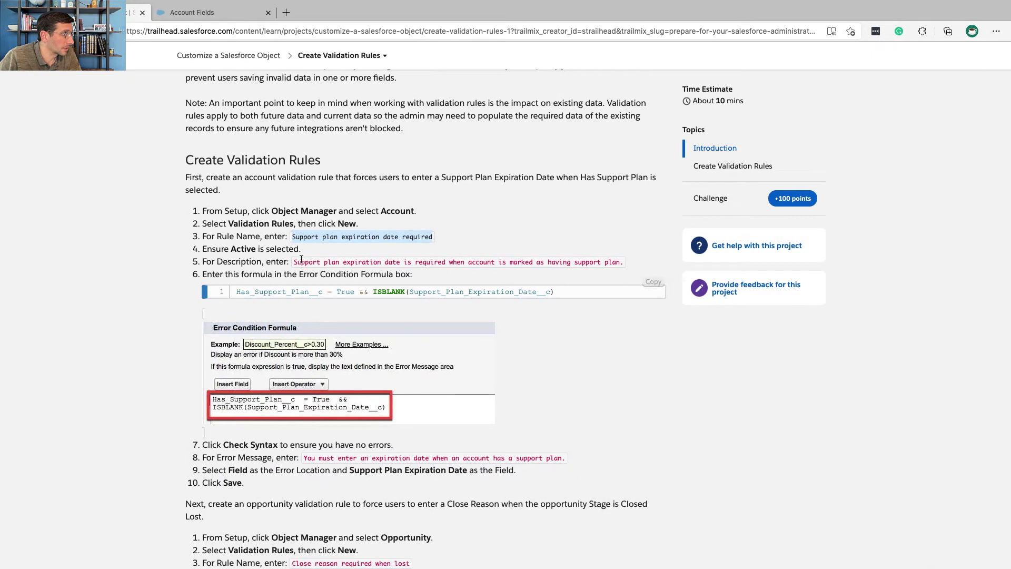
left_click_drag(293, 262, 624, 266)
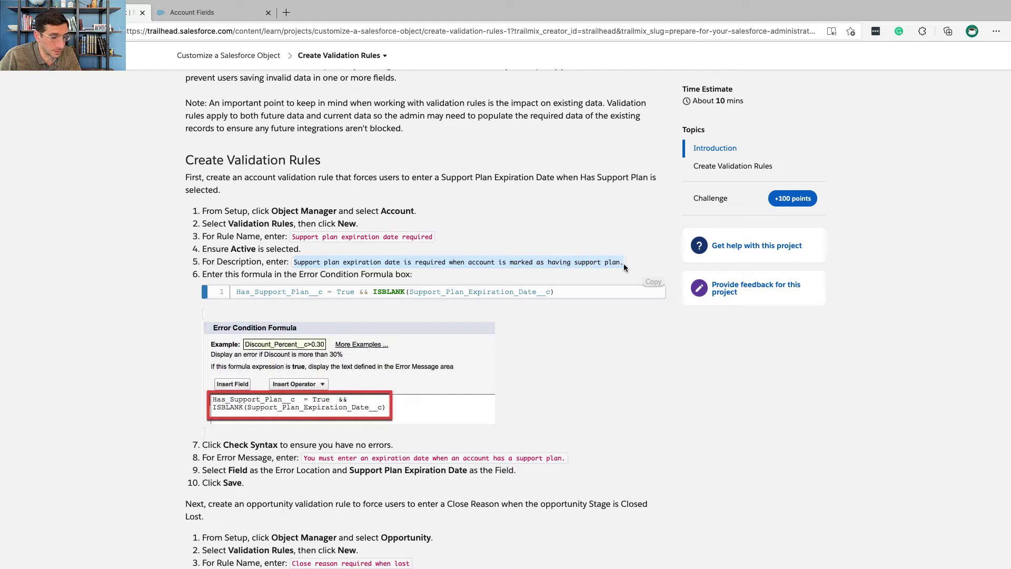
key("super+Tab")
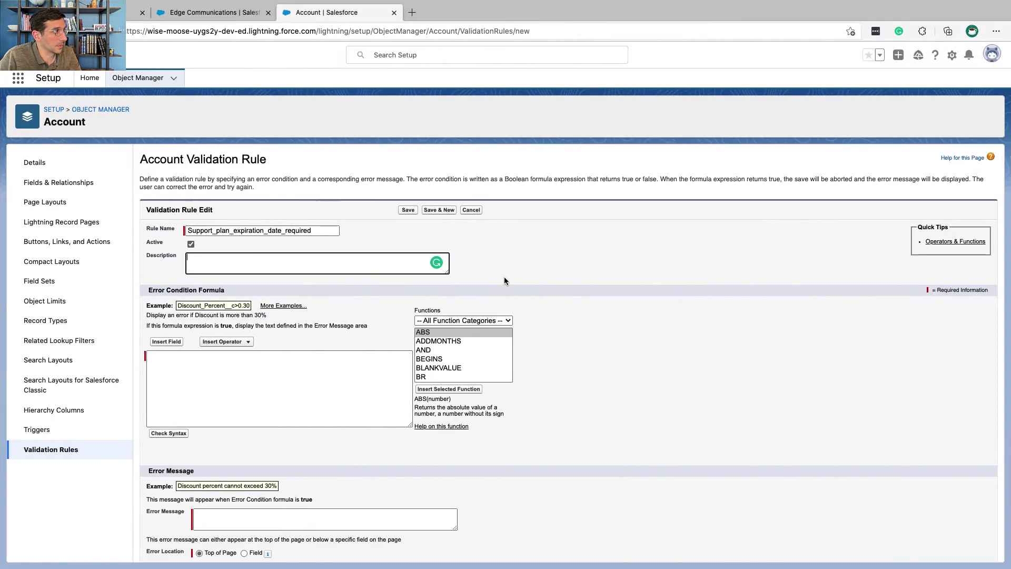
left_click(409, 256)
key("super+v")
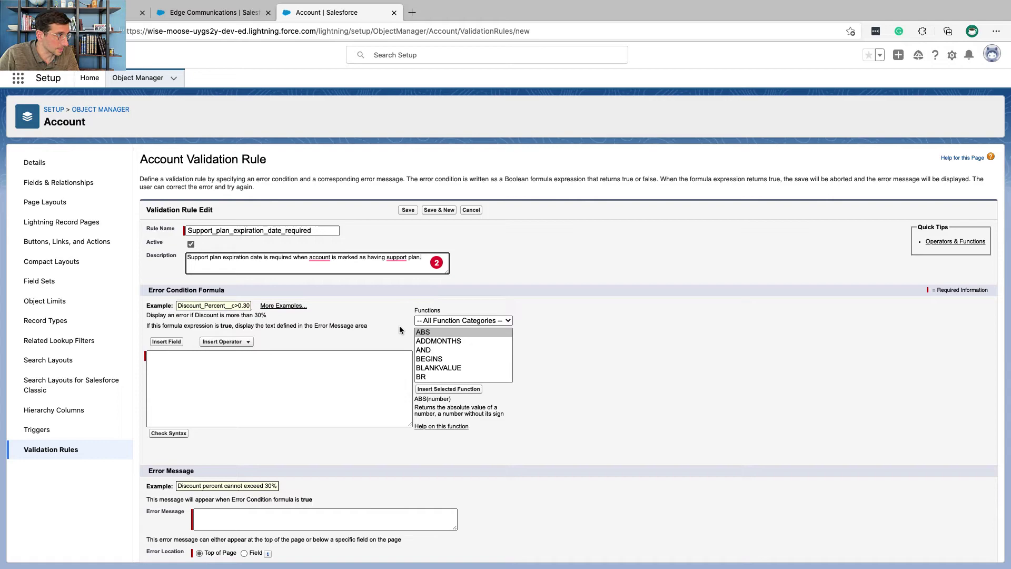
key("ctrl+Left")
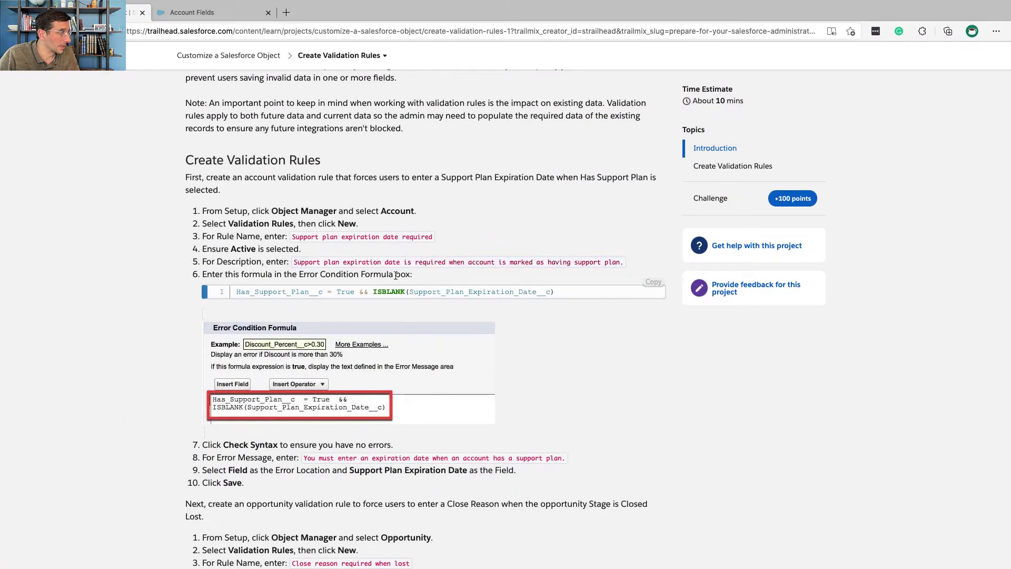
triple_click(396, 275)
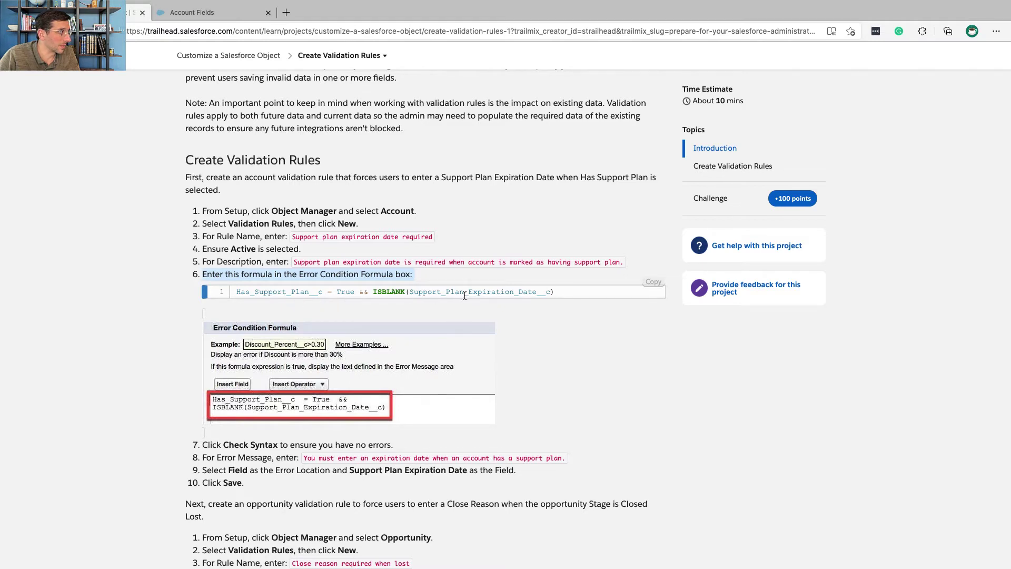
Enter the formula Has_Support_Plan__c = True && ISBLANK(Support_Plan_Expiration_Date__c) and verify its syntax.
left_click(645, 281)
key("ctrl+Right")
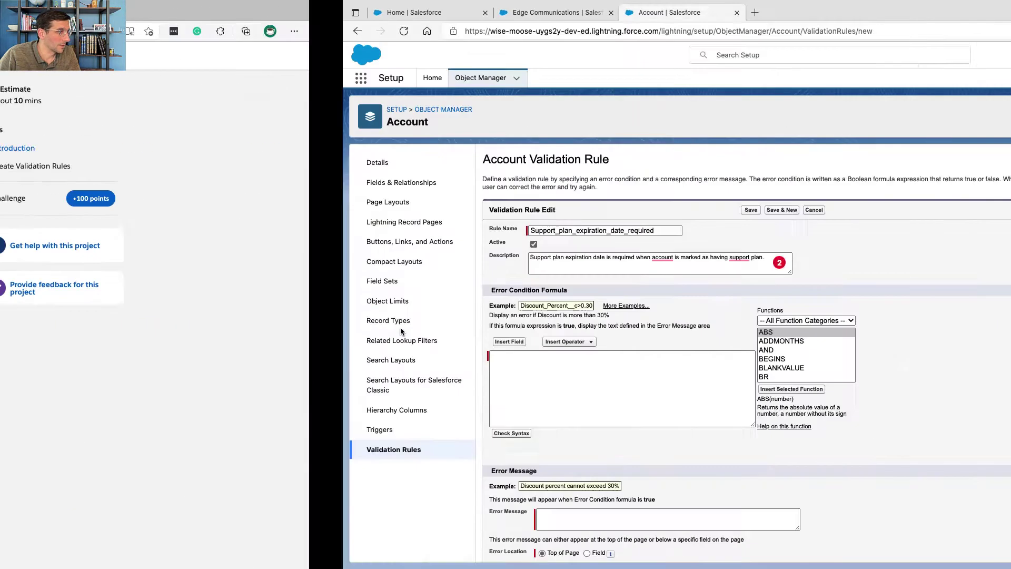
left_click(354, 368)
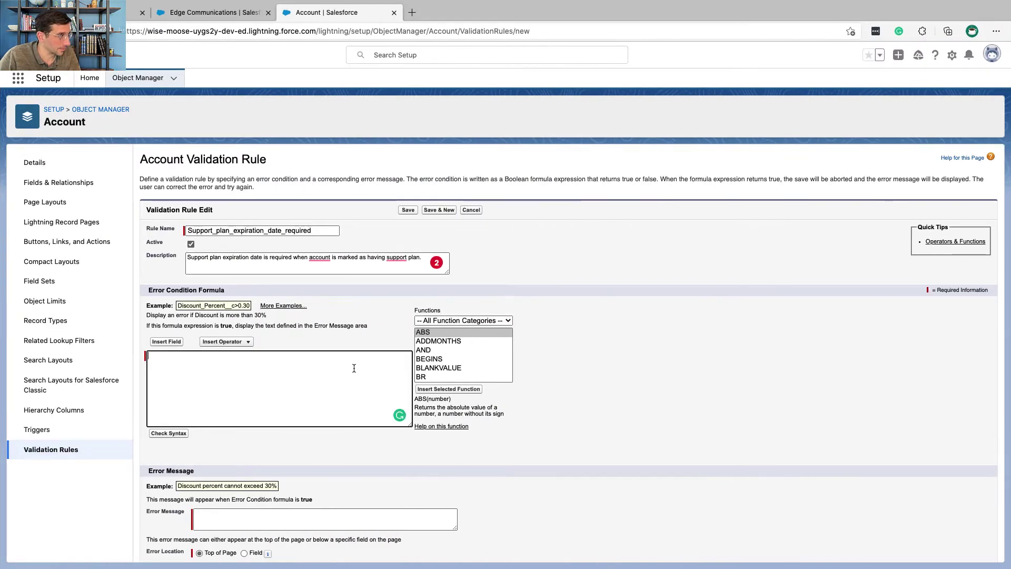
key("super+v")
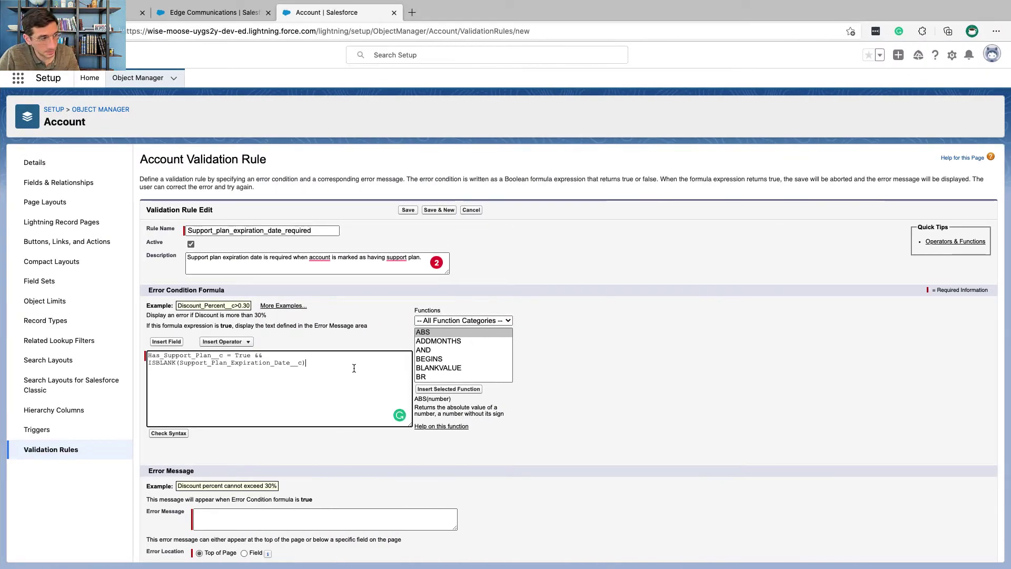
left_click(235, 356)
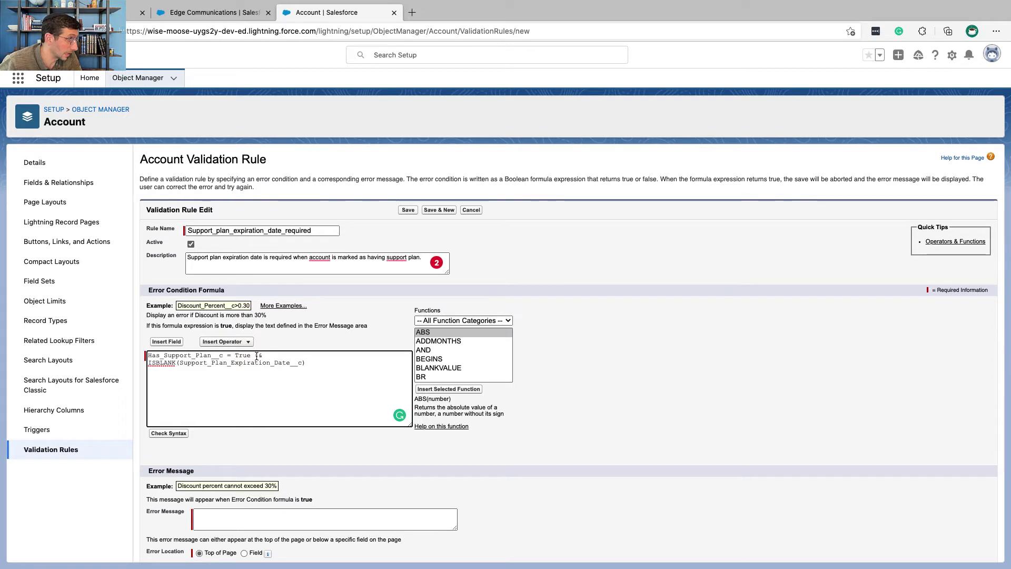
left_click(156, 368)
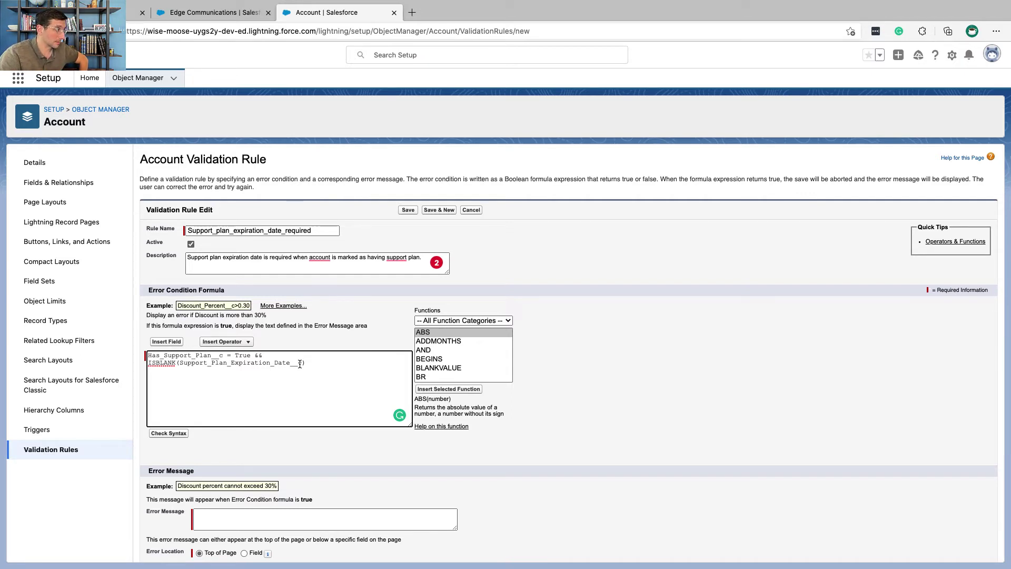
left_click(184, 436)
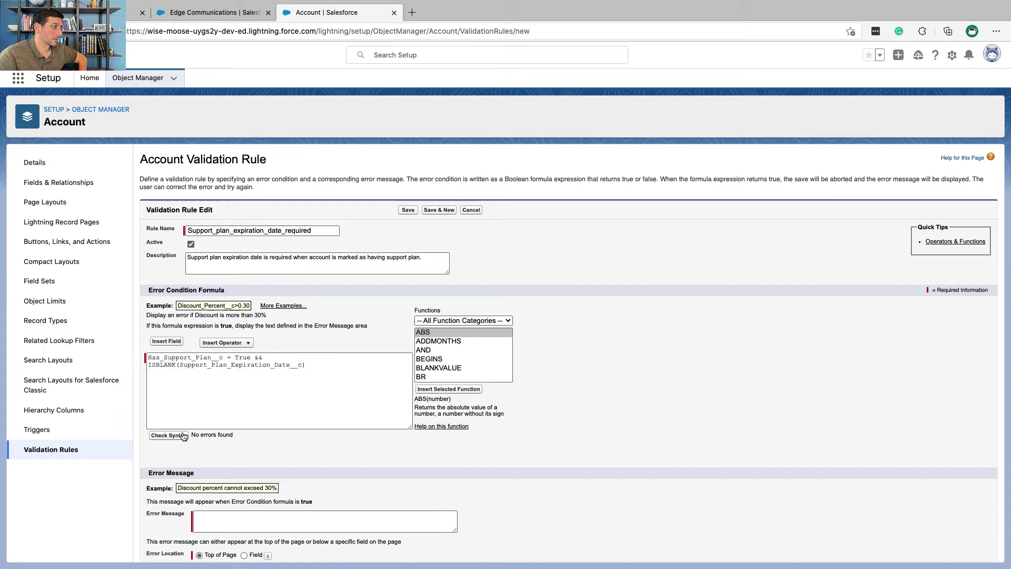
Set the error message to 'You must enter an expiration date when an account has a support plan.'.
key("ctrl+Left")
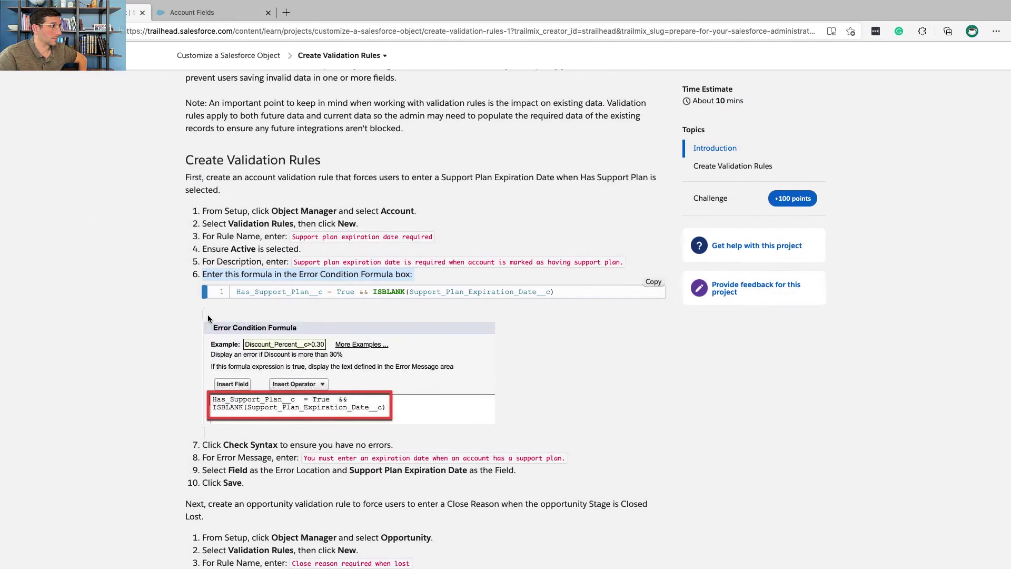
scroll(213, 302, "down", 1)
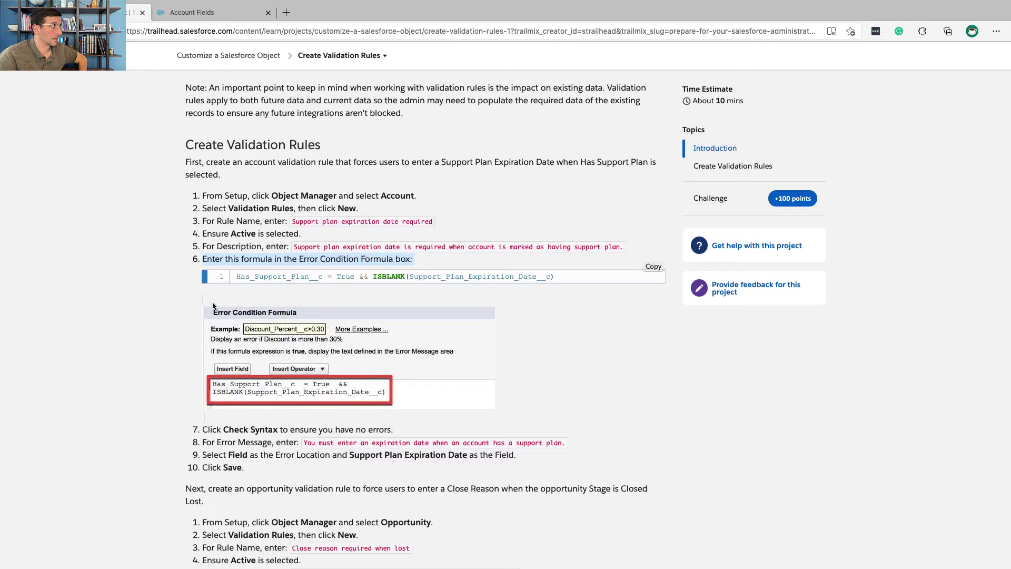
scroll(213, 305, "down", 3)
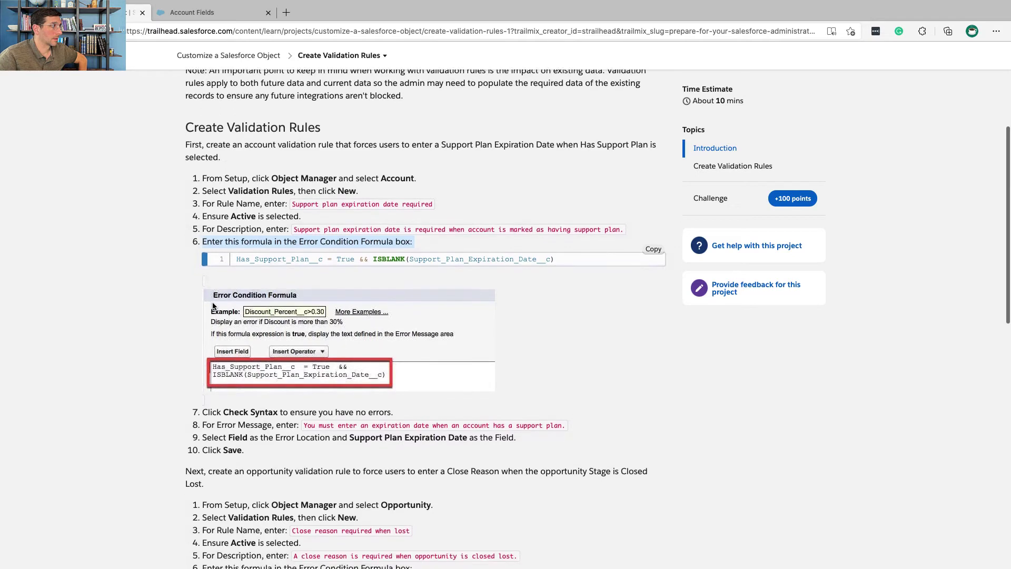
scroll(213, 305, "down", 3)
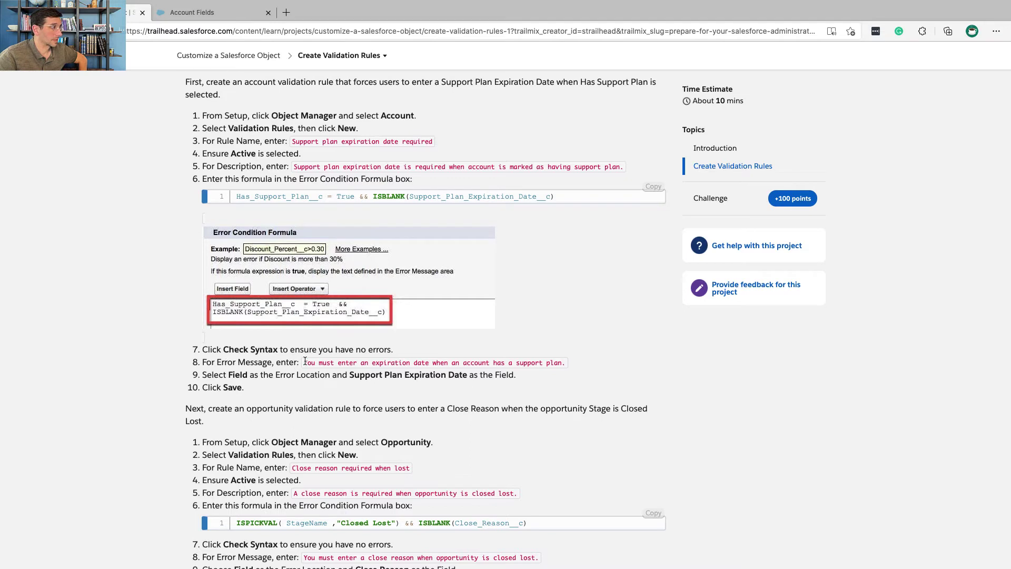
left_click_drag(305, 361, 564, 361)
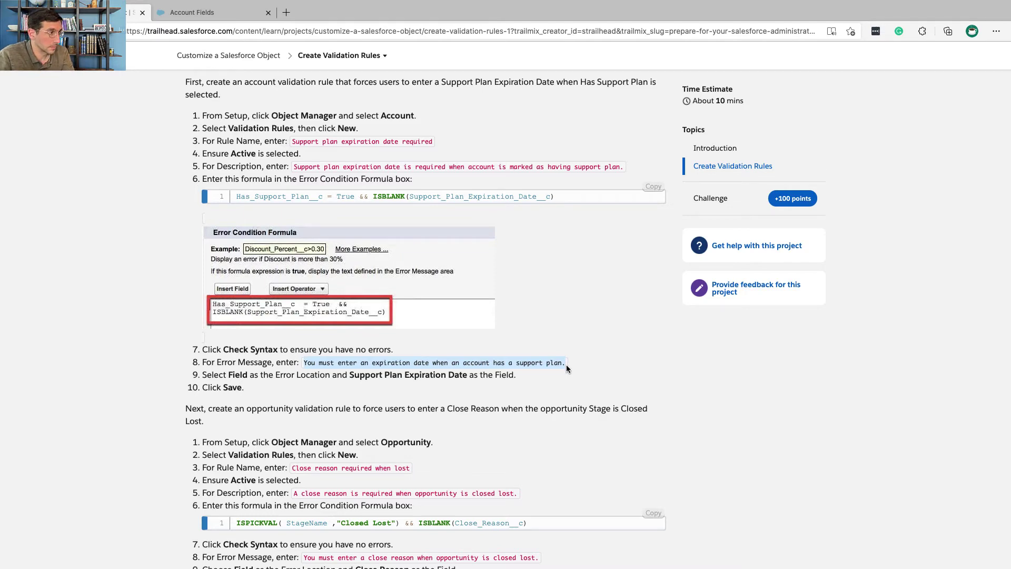
key("ctrl+Right")
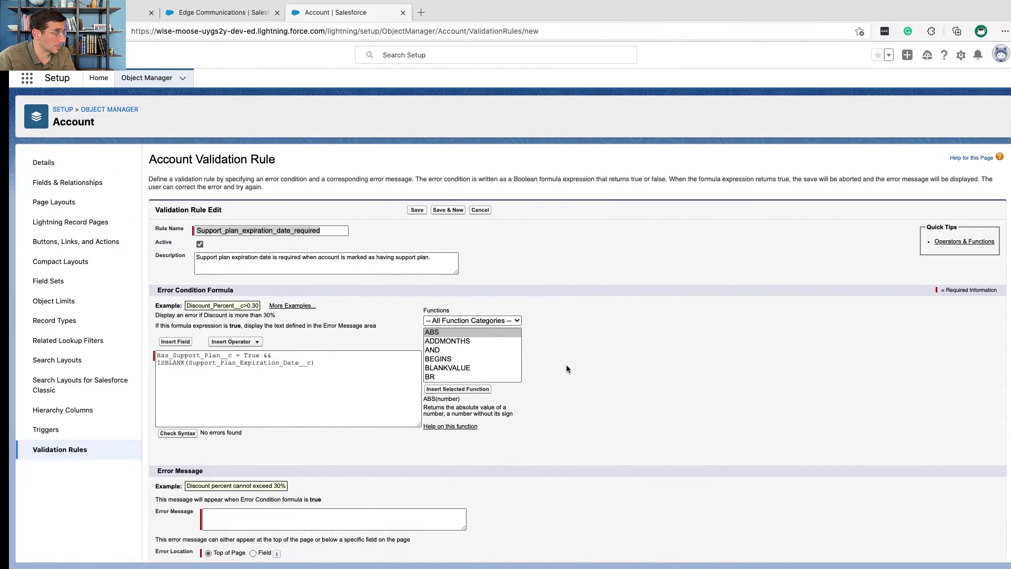
scroll(431, 371, "down", 5)
scroll(322, 444, "down", 1)
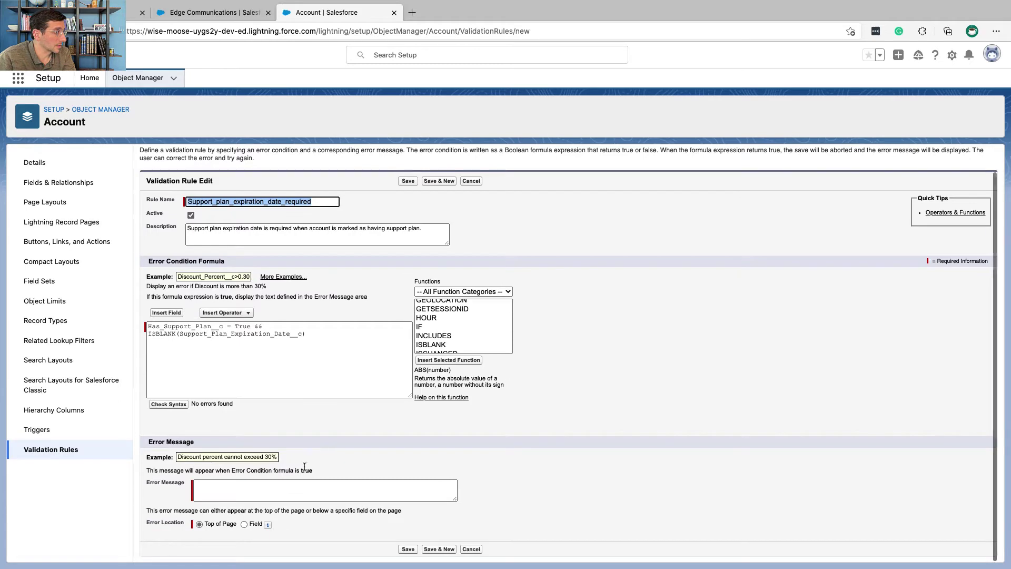
left_click(300, 485)
key("super+v")
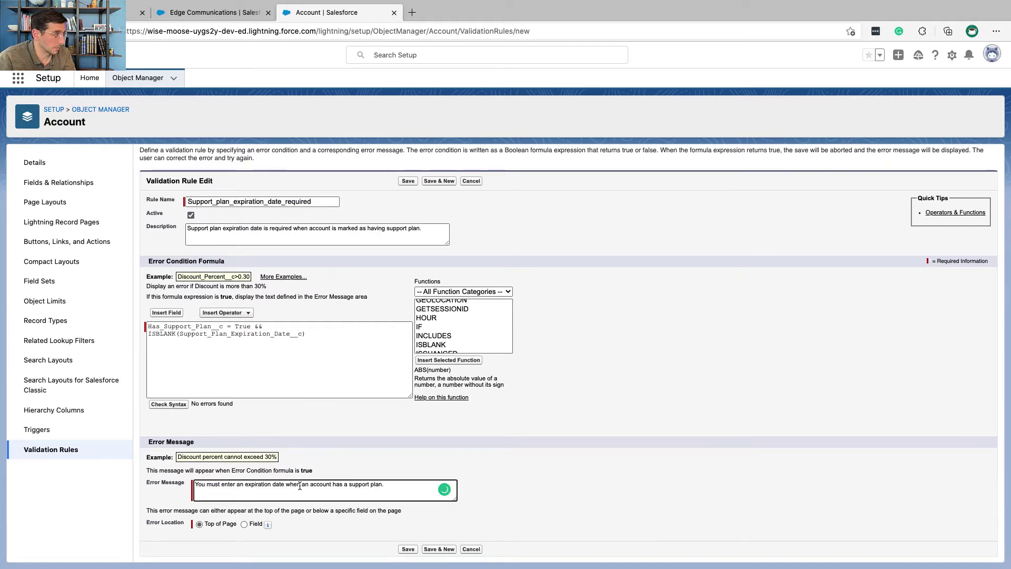
key("ctrl+Left")
triple_click(245, 373)
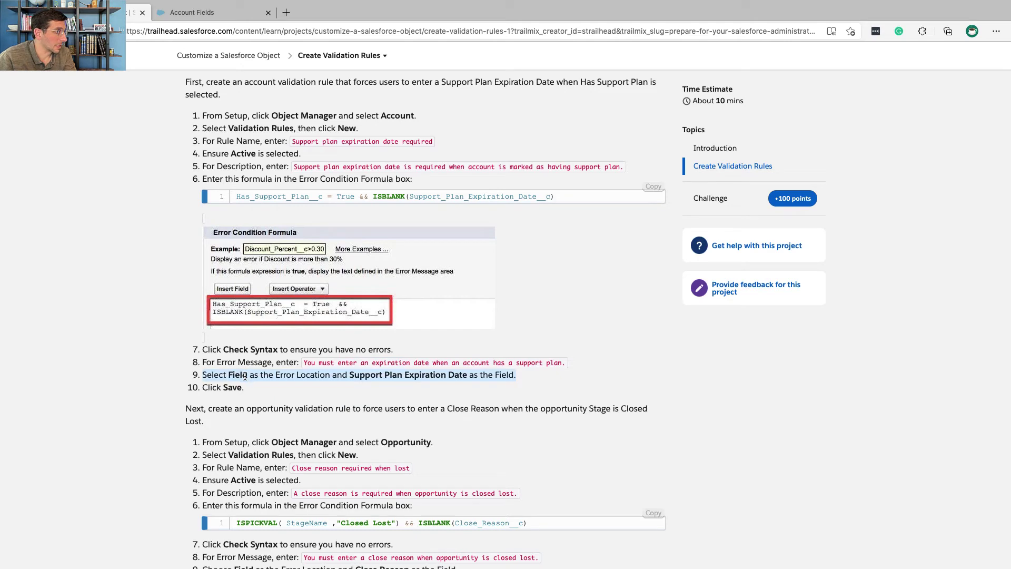
scroll(245, 376, "down", 2)
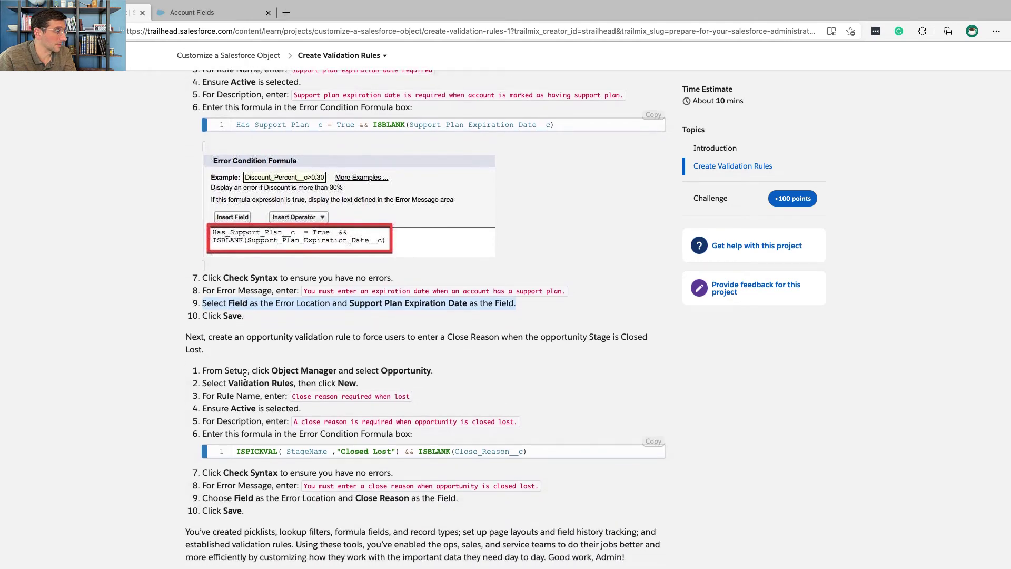
Place the rule's error at the Support Plan Expiration Date field.
key("ctrl+Right")
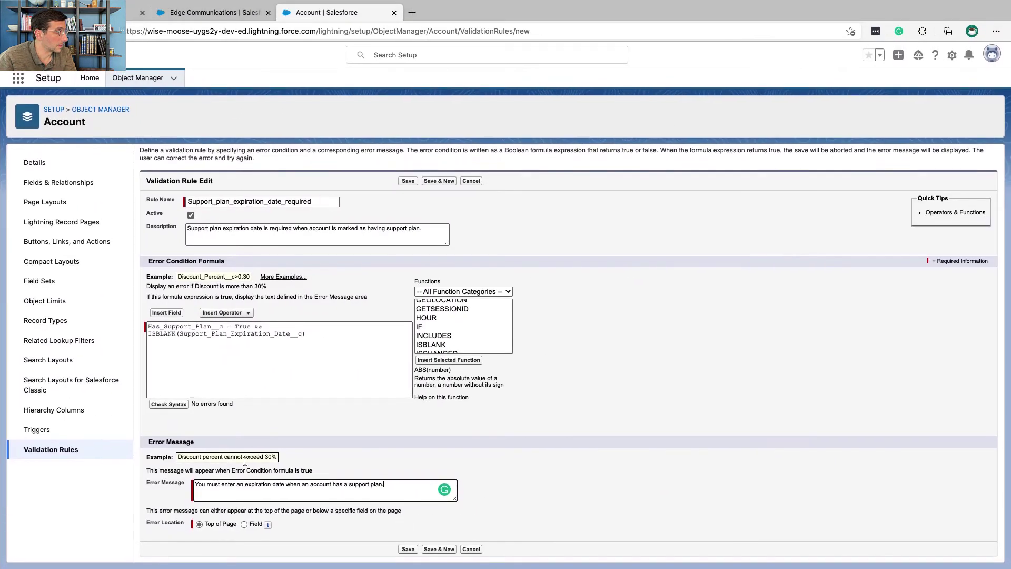
left_click(244, 522)
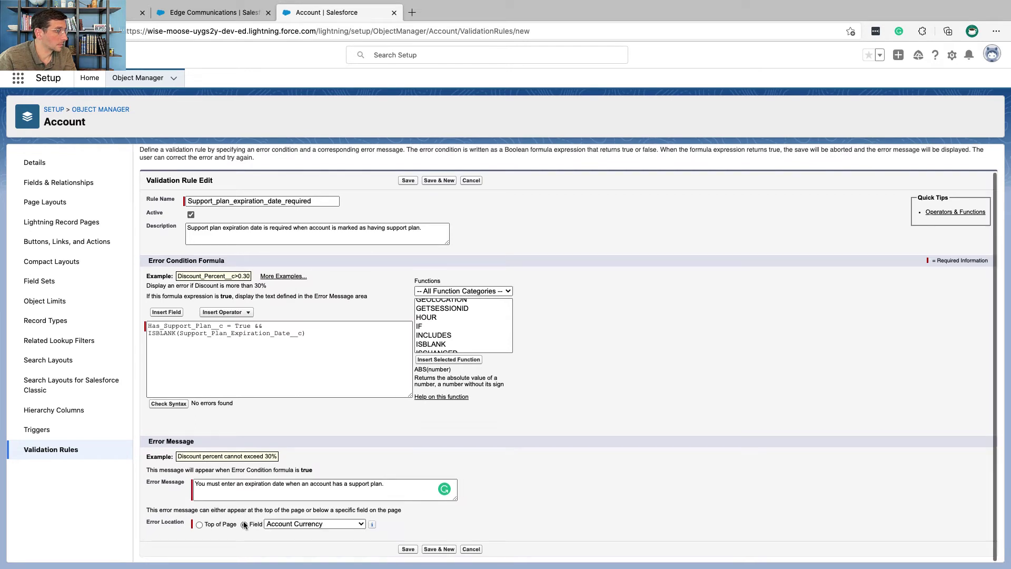
left_click(279, 523)
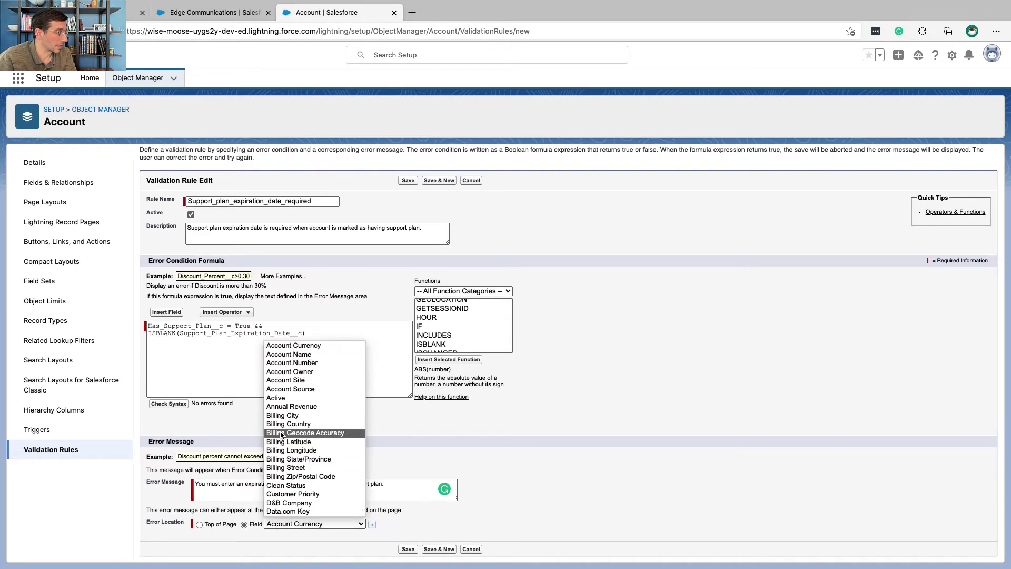
scroll(280, 433, "down", 3)
scroll(281, 433, "down", 5)
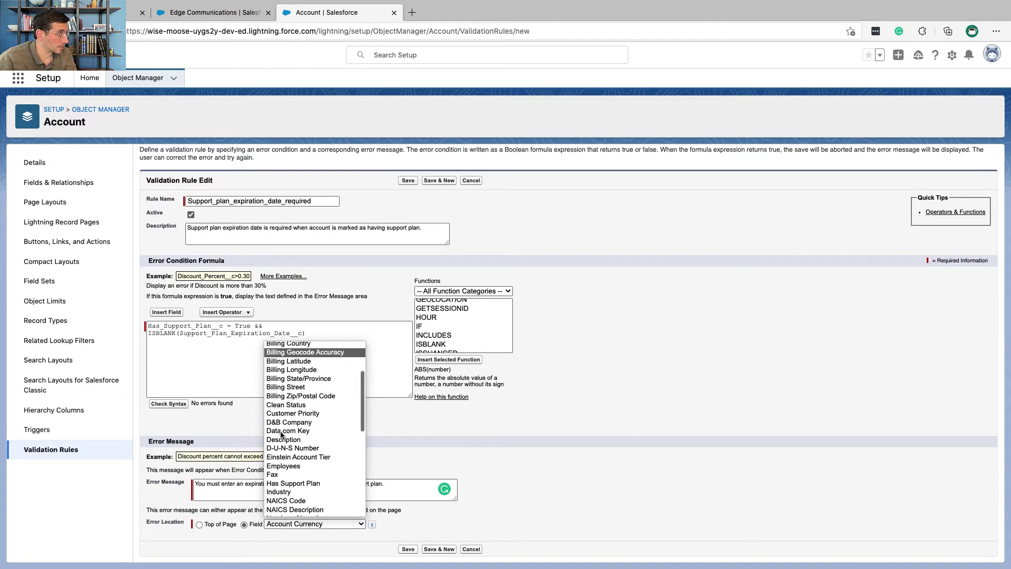
scroll(302, 425, "down", 5)
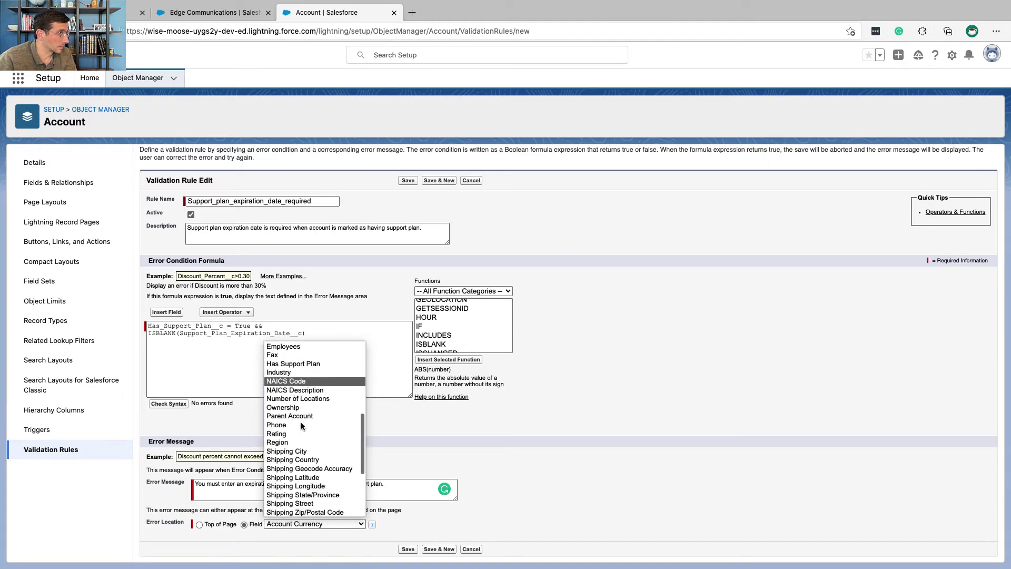
key("super+Tab")
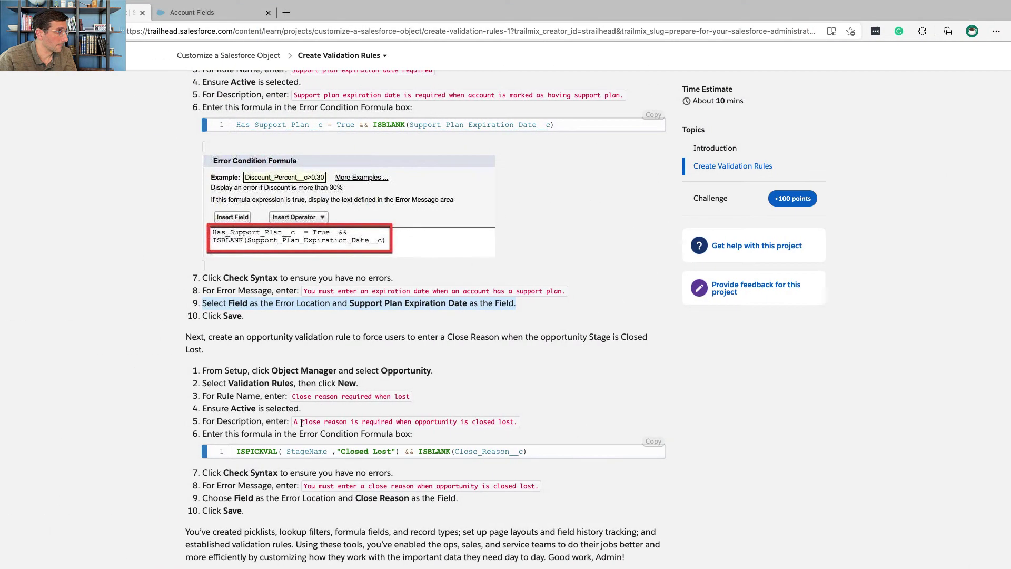
key("super+Tab")
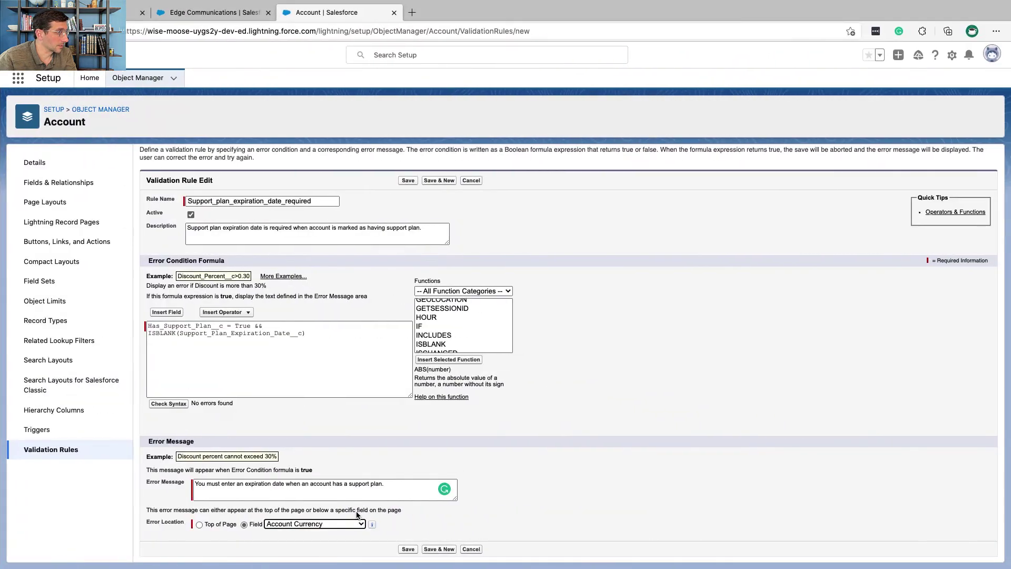
left_click(339, 524)
scroll(307, 424, "down", 10)
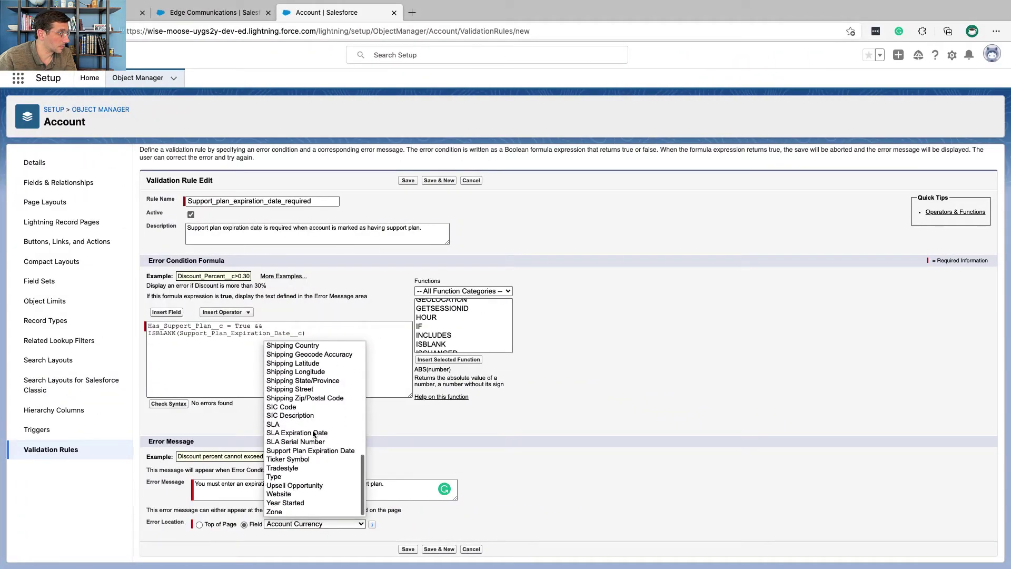
scroll(308, 424, "up", 3)
scroll(307, 424, "down", 3)
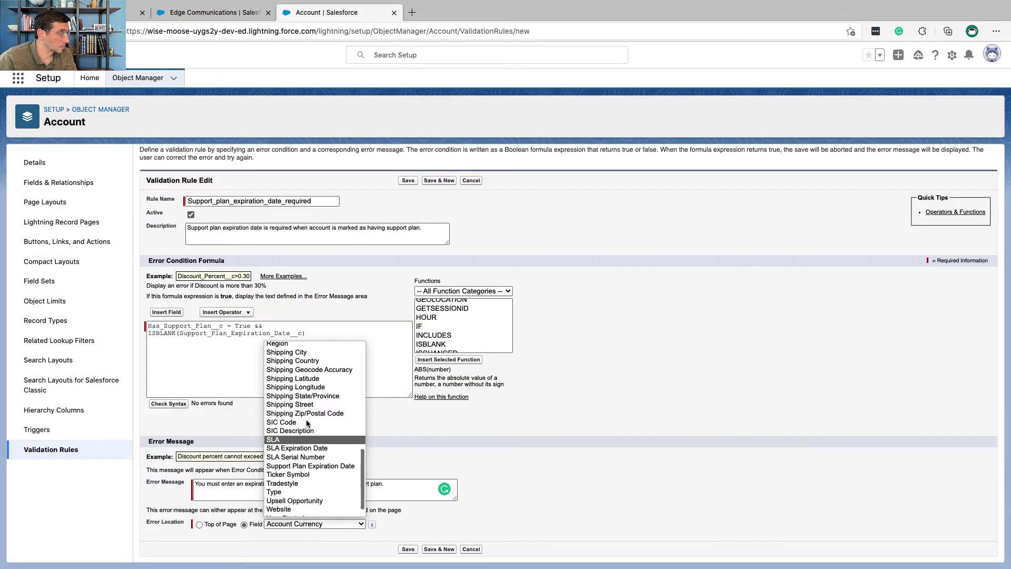
left_click(302, 450)
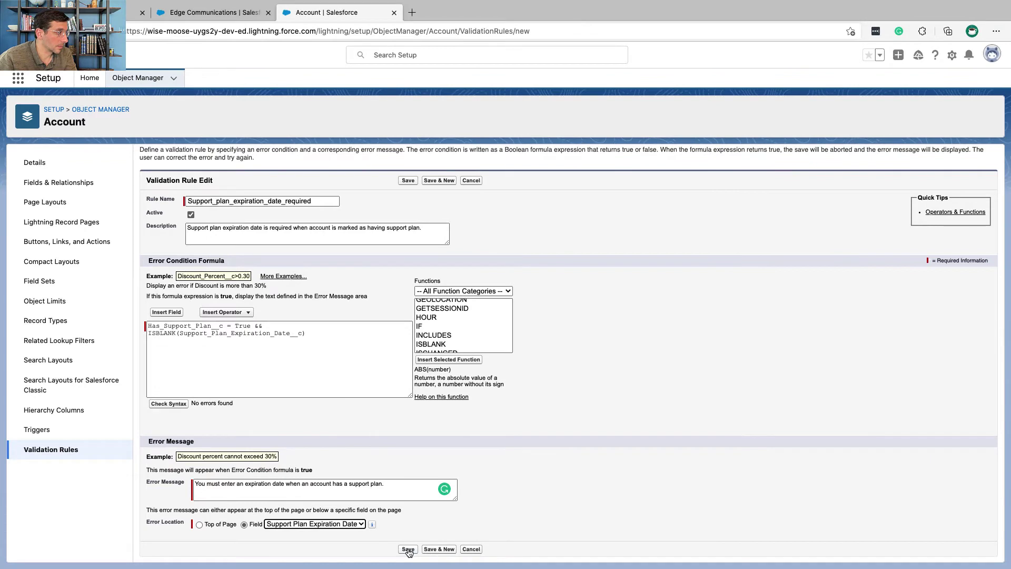
Save the Account rule and review Trailhead's instructions for the Opportunity rule.
left_click(408, 549)
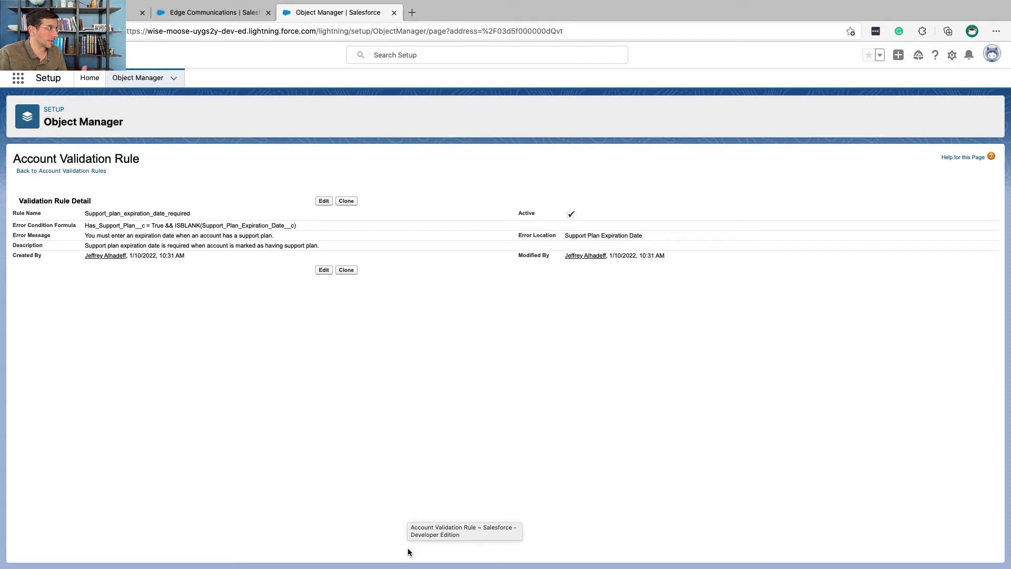
key("ctrl+Left")
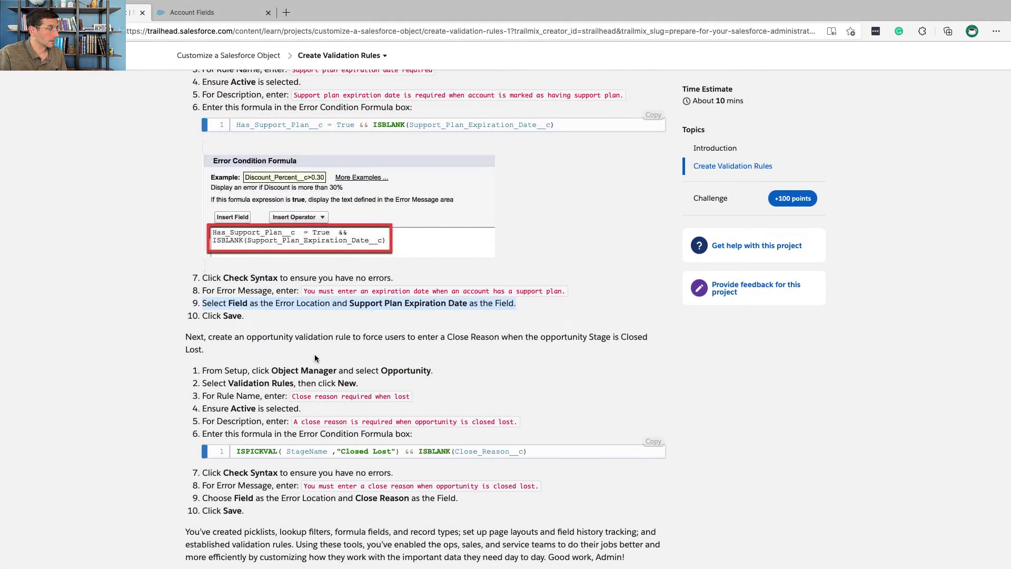
scroll(315, 354, "down", 3)
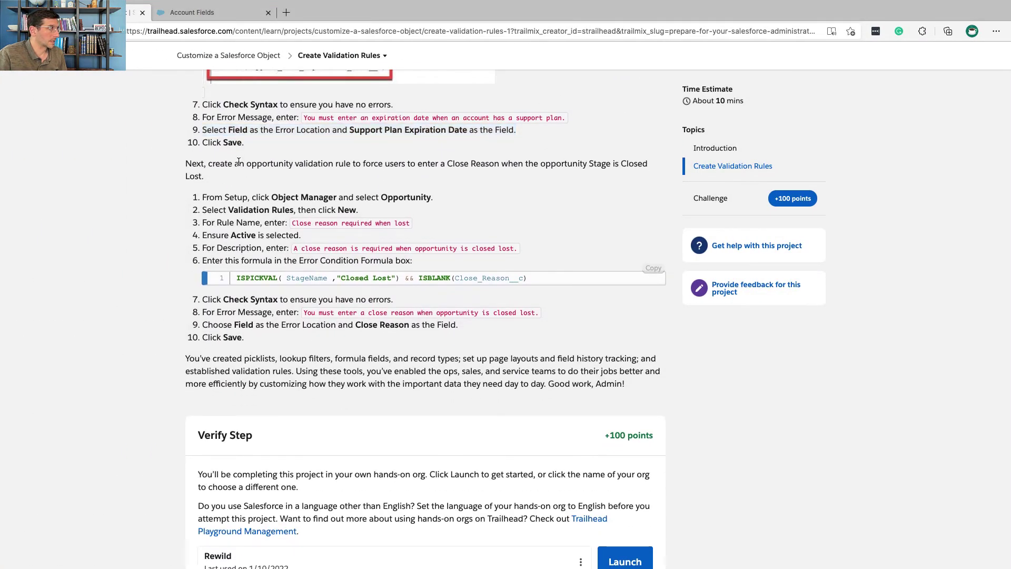
triple_click(239, 160)
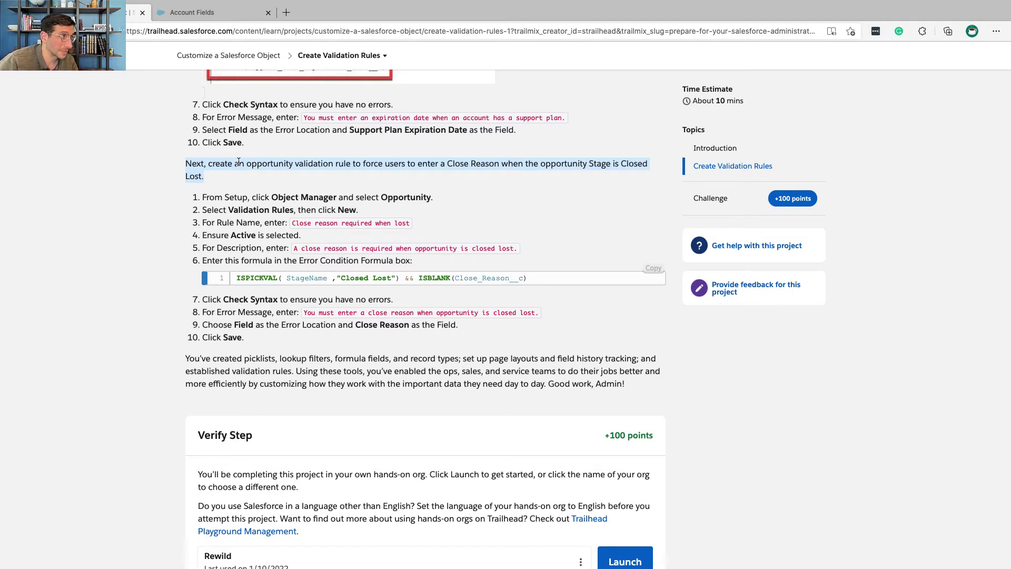
triple_click(242, 197)
key("ctrl+Right")
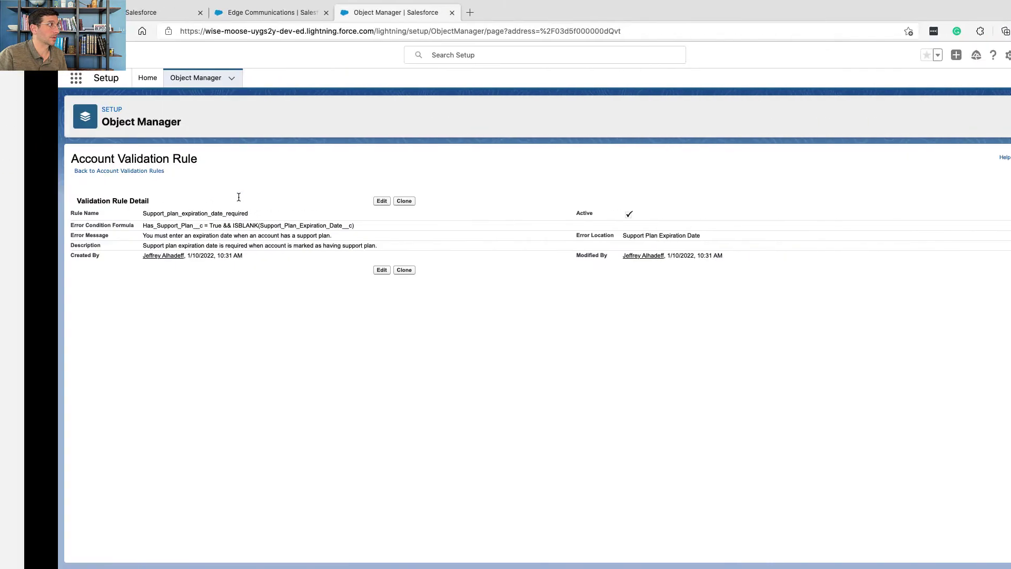
Open a new Opportunity validation rule and copy the name 'Close reason required when lost' from Trailhead.
left_click(147, 76)
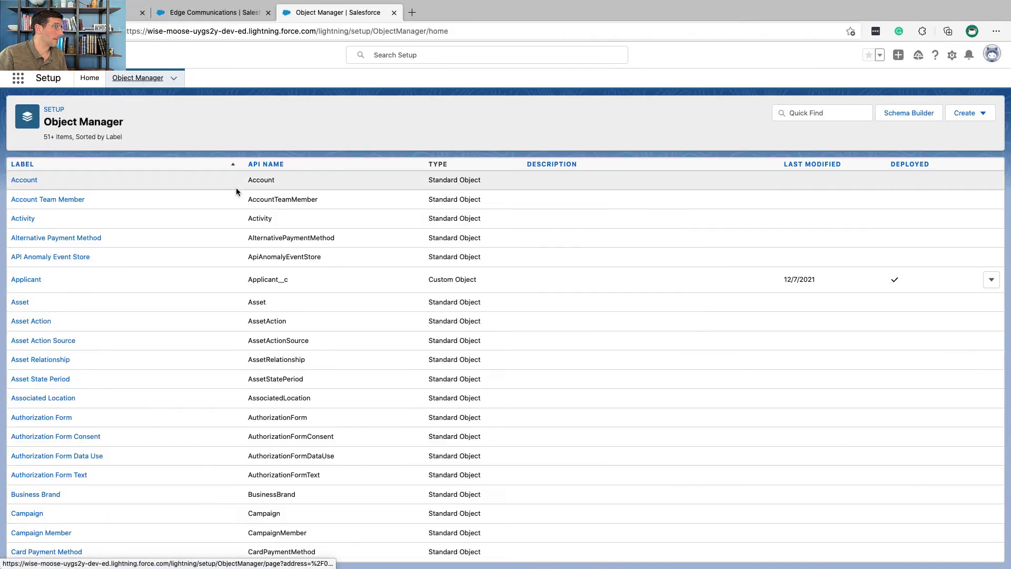
left_click(792, 112)
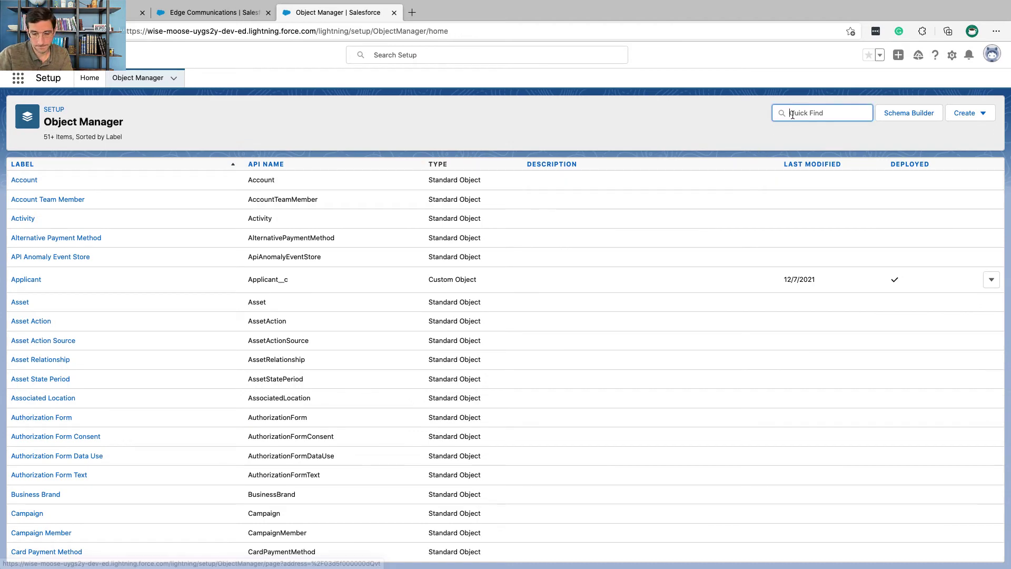
type("opp")
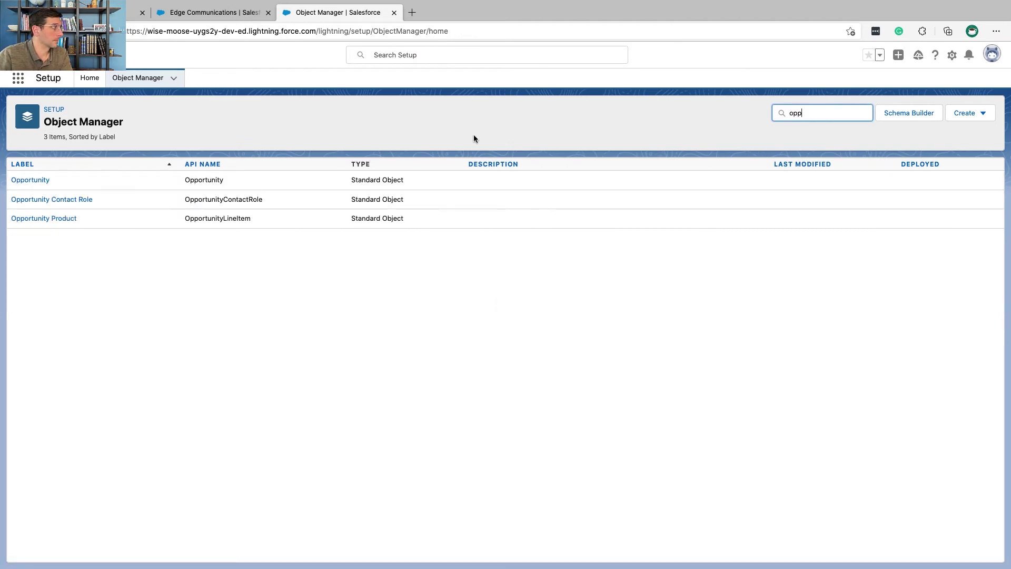
left_click(41, 180)
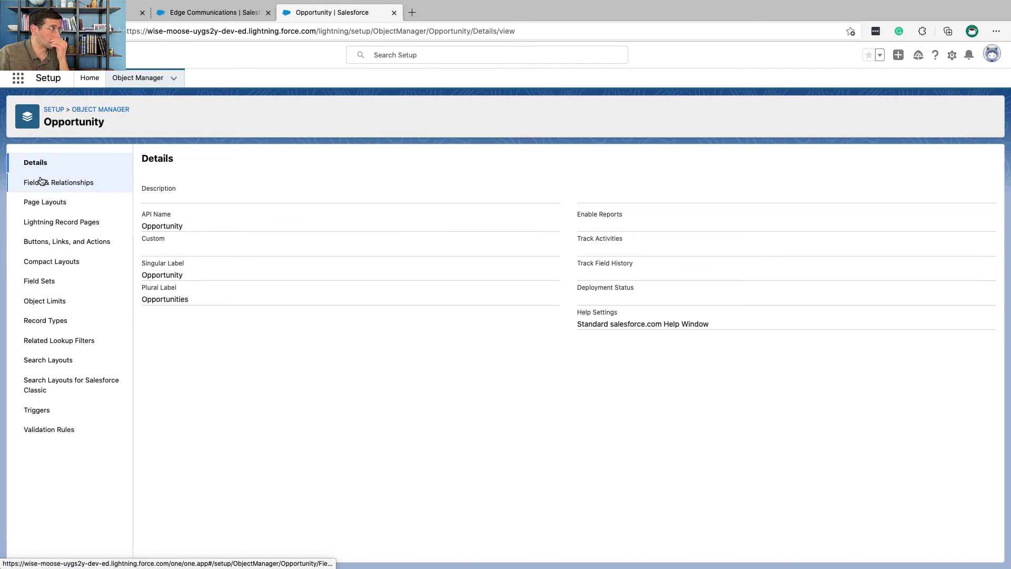
left_click(55, 428)
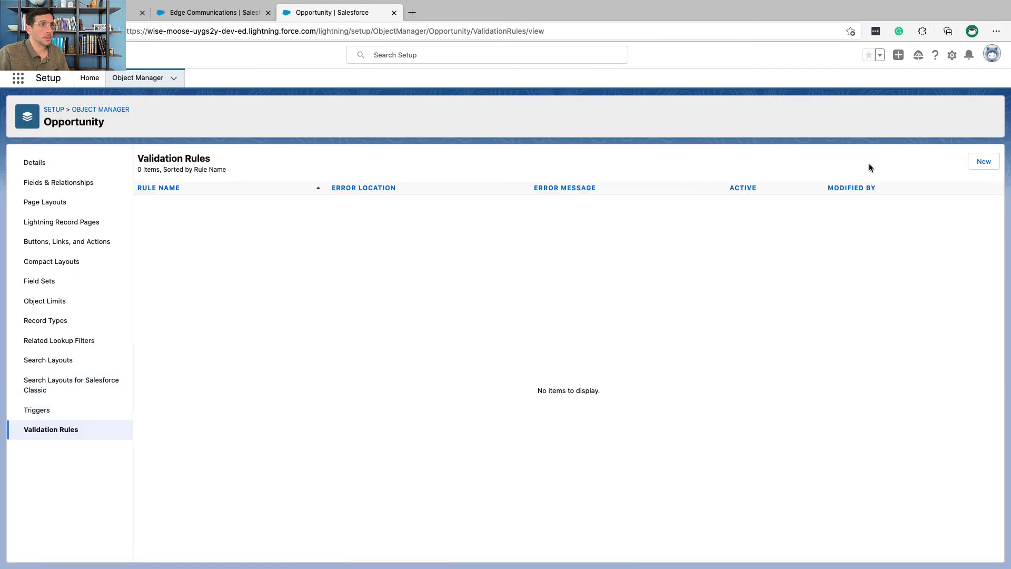
left_click(982, 159)
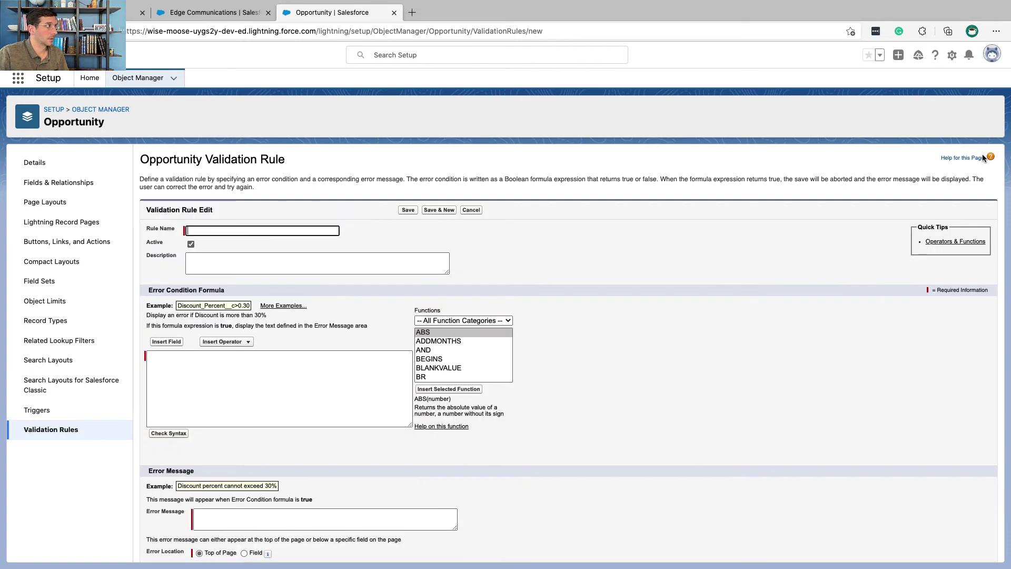
key("ctrl+Left")
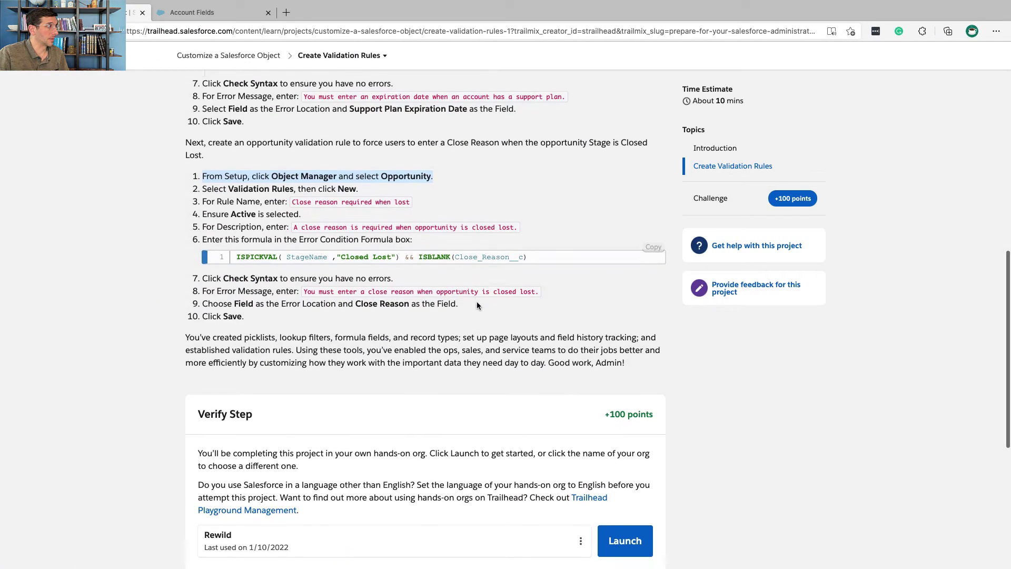
scroll(476, 302, "down", 2)
left_click_drag(417, 165, 296, 171)
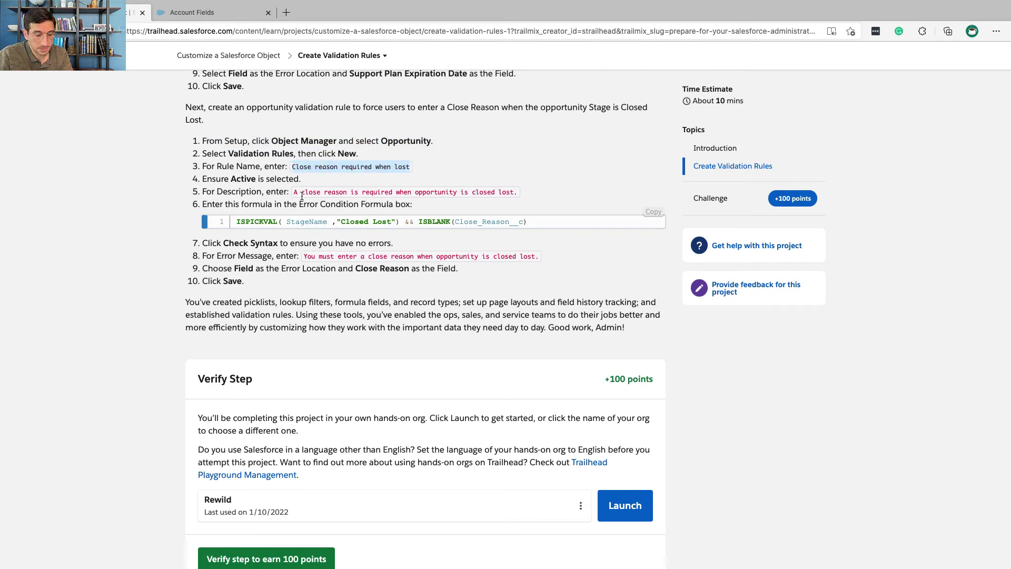
key("ctrl+Right")
Enter the rule name and description 'A close reason is required when opportunity is closed lost.'.
left_click(289, 233)
type("Close reason required when lost")
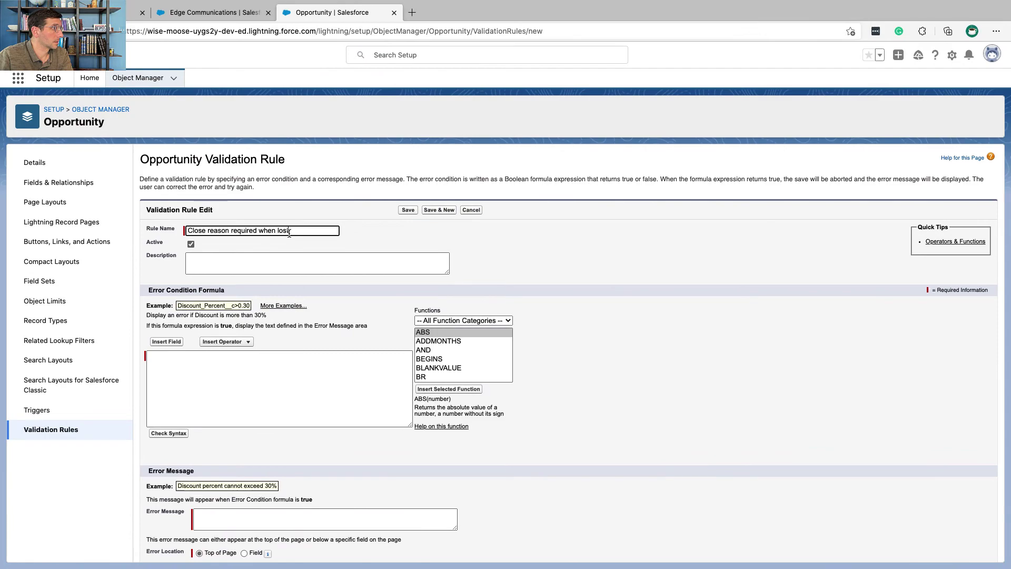
left_click(289, 258)
key("ctrl+Left")
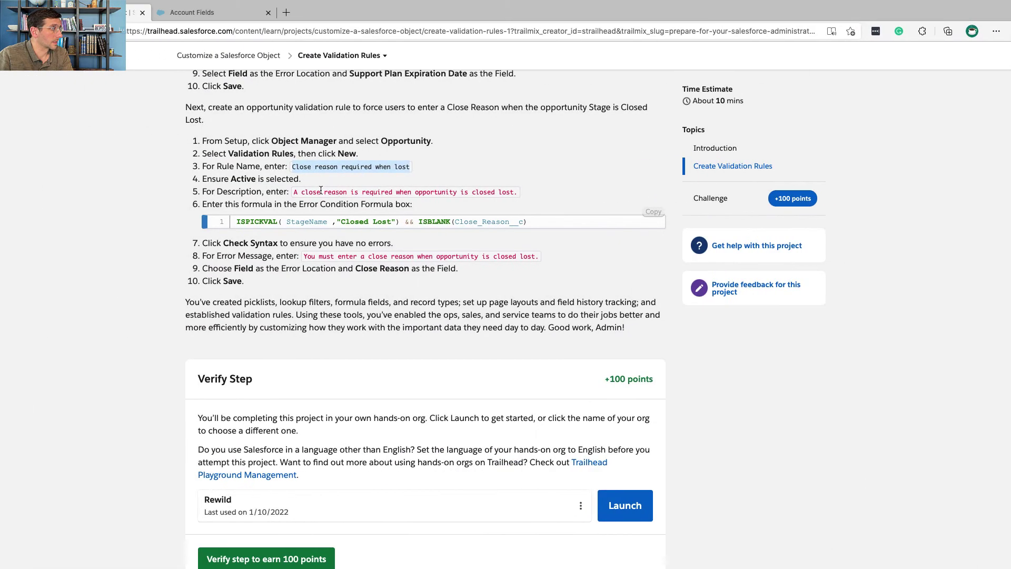
left_click_drag(294, 193, 517, 194)
key("super+c")
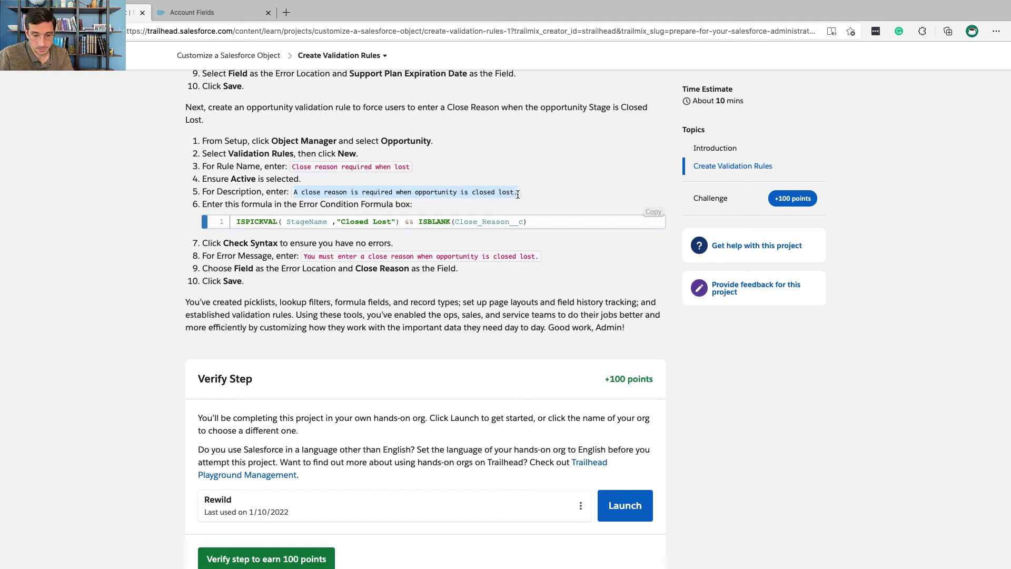
key("ctrl+Right")
key("super+v")
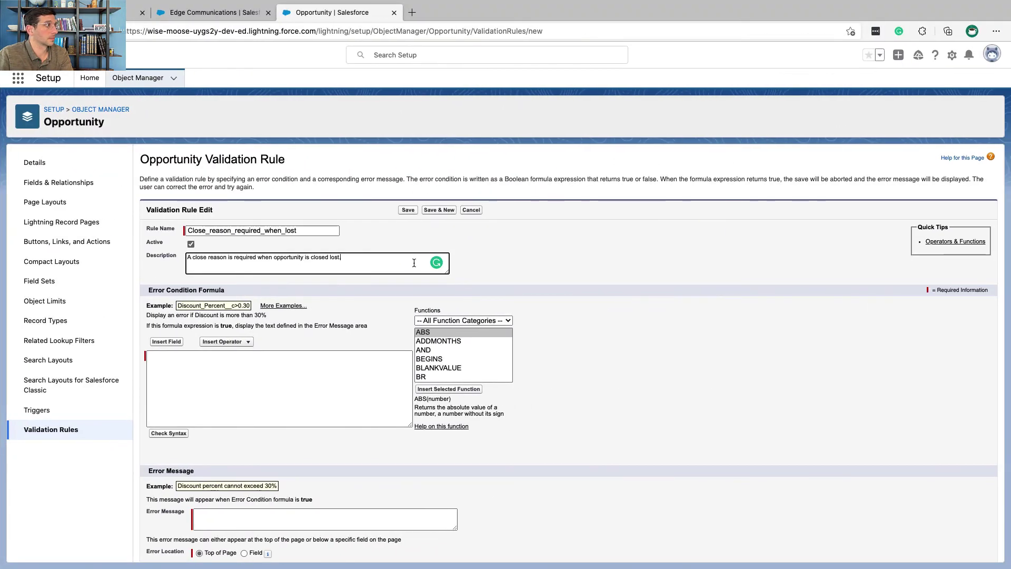
Copy the ISPICKVAL/ISBLANK Closed Lost error condition formula from Trailhead.
key("ctrl+Left")
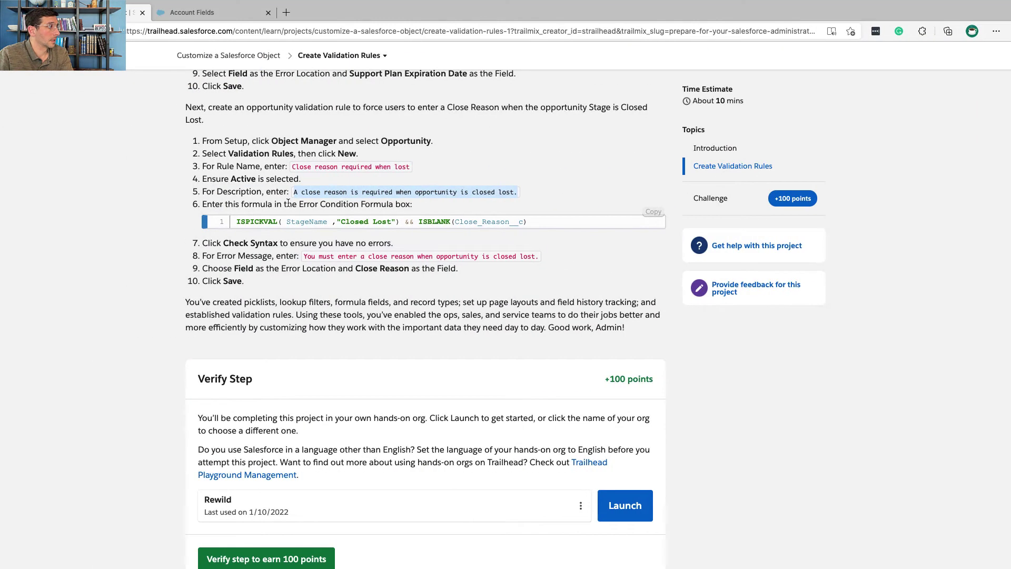
left_click(654, 213)
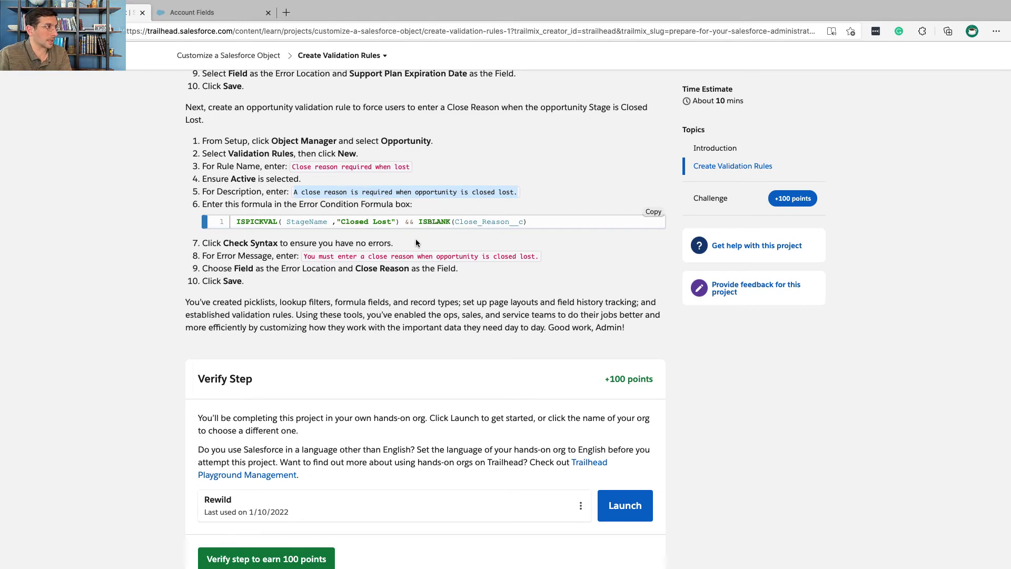
key("ctrl+Right")
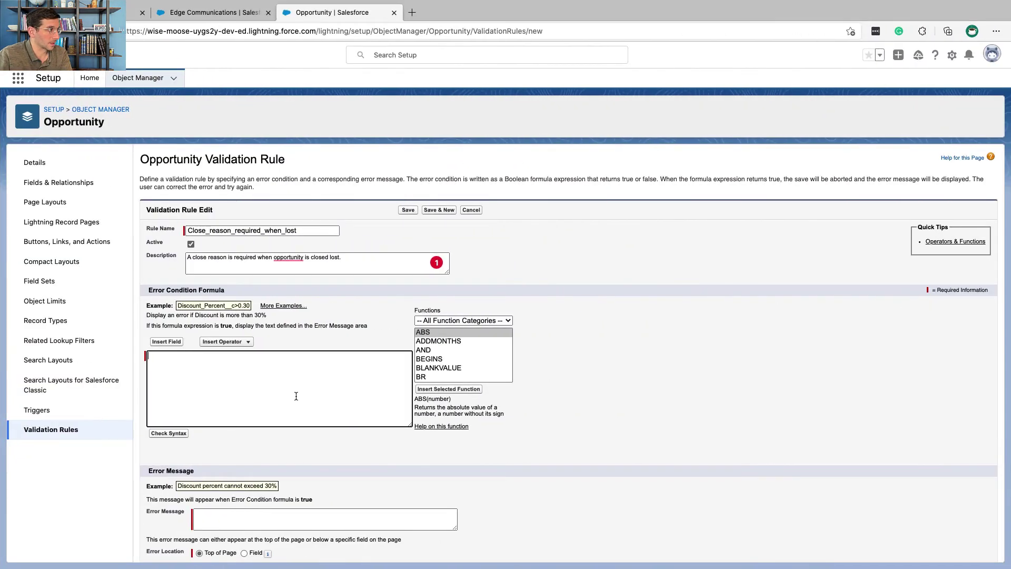
Paste the Closed Lost error condition formula and check its syntax.
left_click(295, 396)
key("super+v")
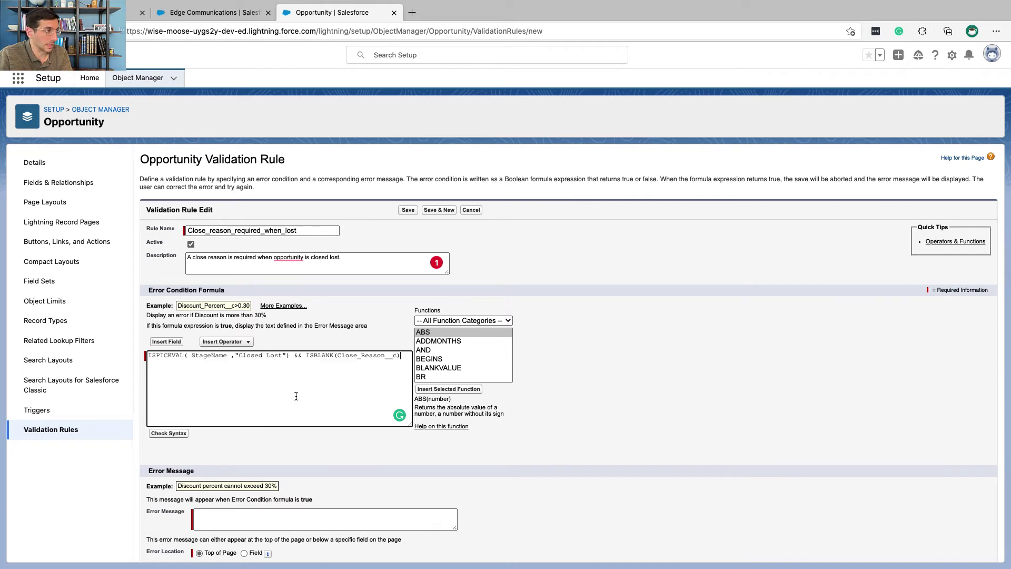
left_click(175, 435)
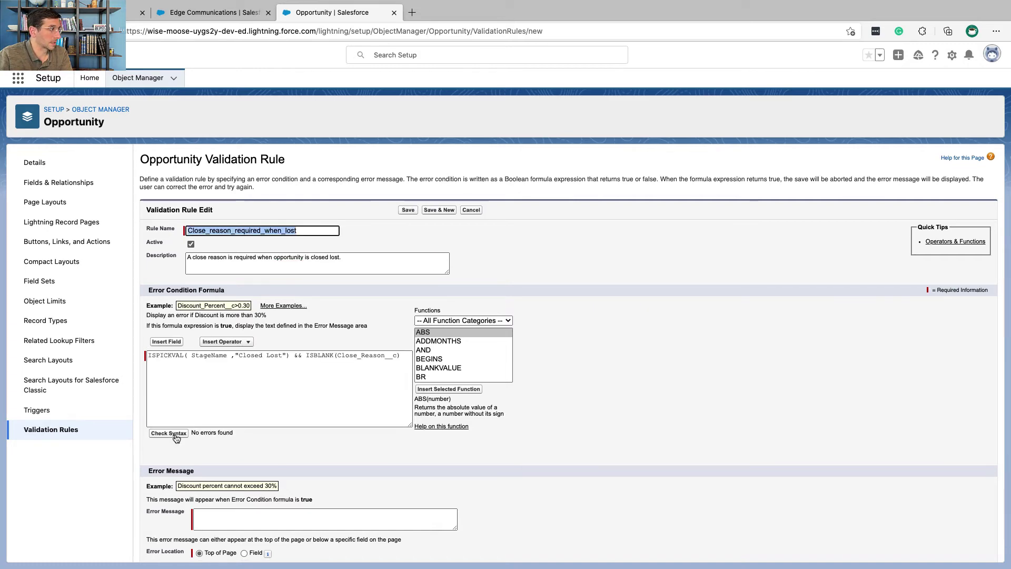
Copy the error message from Trailhead into the rule's Error Message box.
key("ctrl+Left")
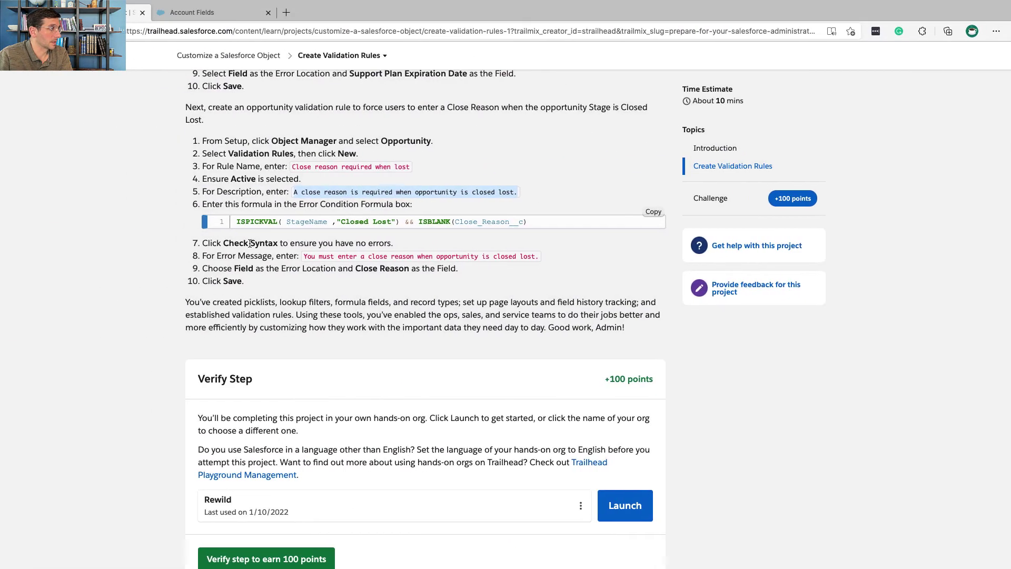
scroll(249, 246, "down", 2)
left_click_drag(303, 200, 536, 202)
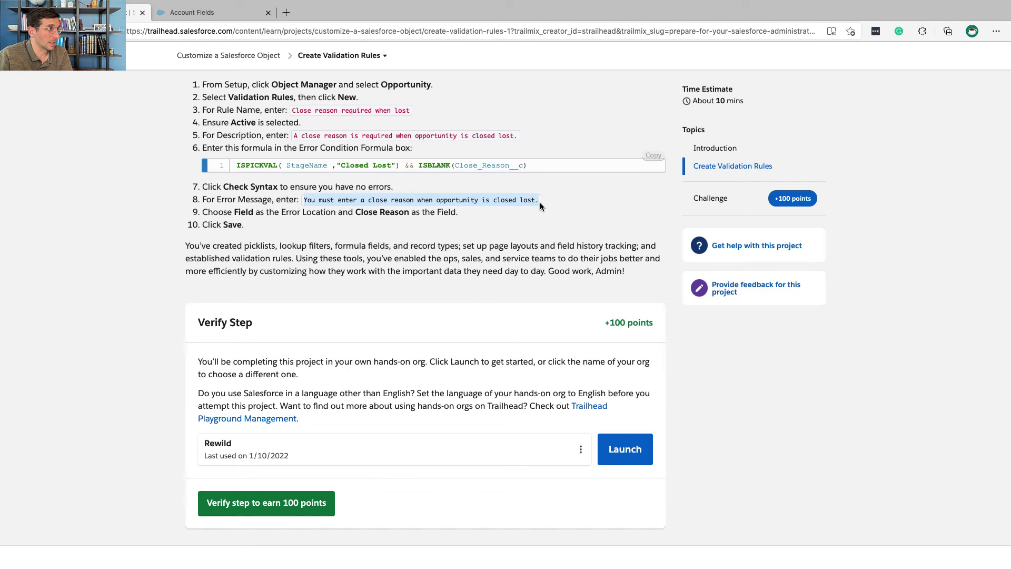
key("ctrl+Right")
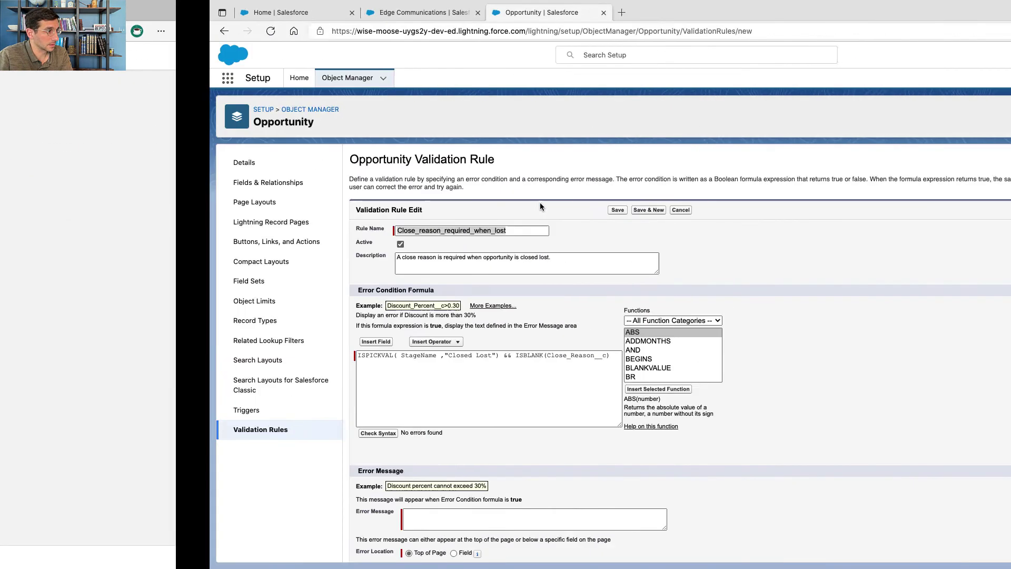
scroll(389, 407, "down", 1)
left_click(345, 495)
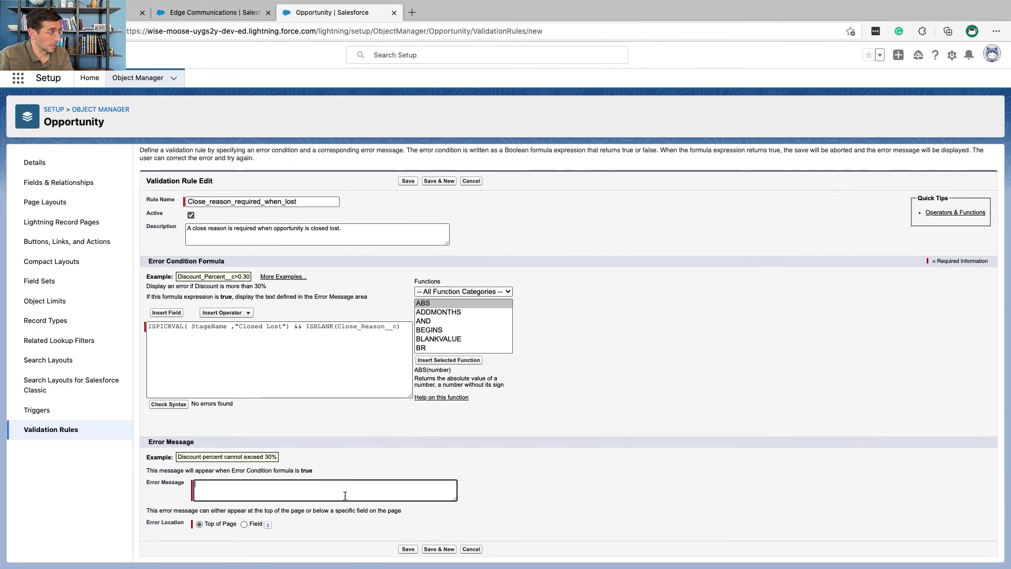
key("super+v")
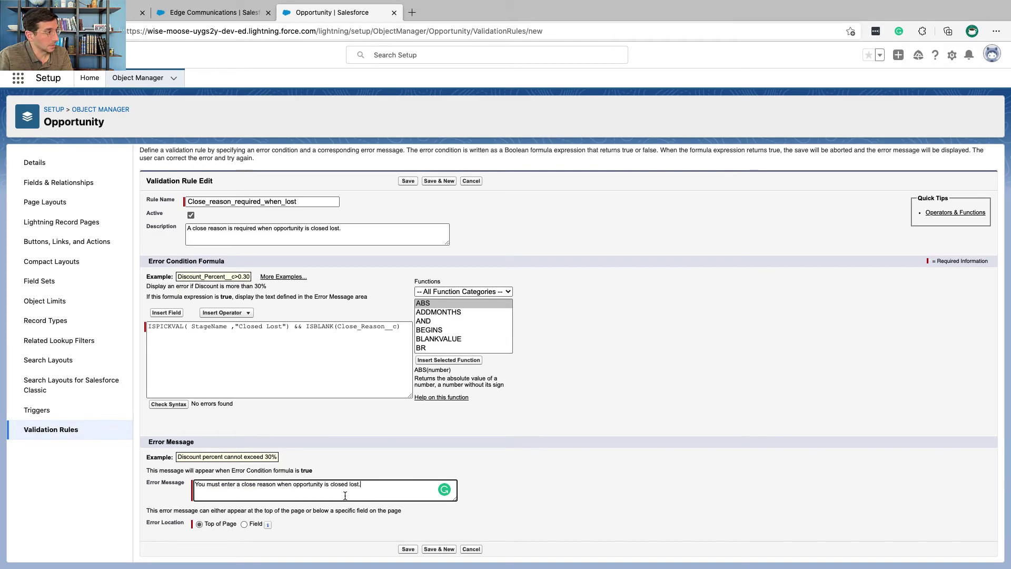
Show the error at the Close Reason field and save the Opportunity rule.
left_click(245, 523)
key("ctrl+Left")
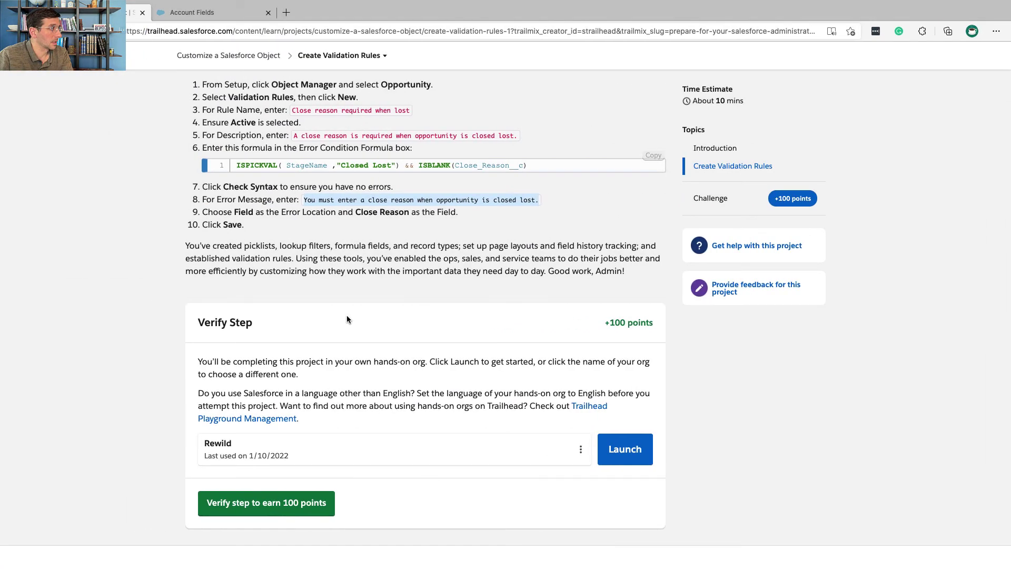
key("ctrl+Right")
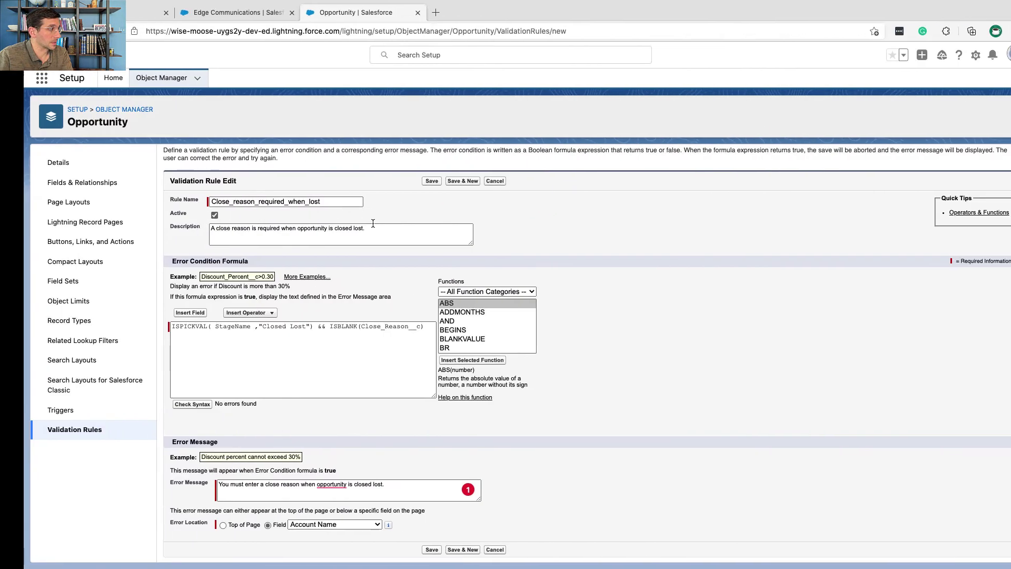
left_click(327, 523)
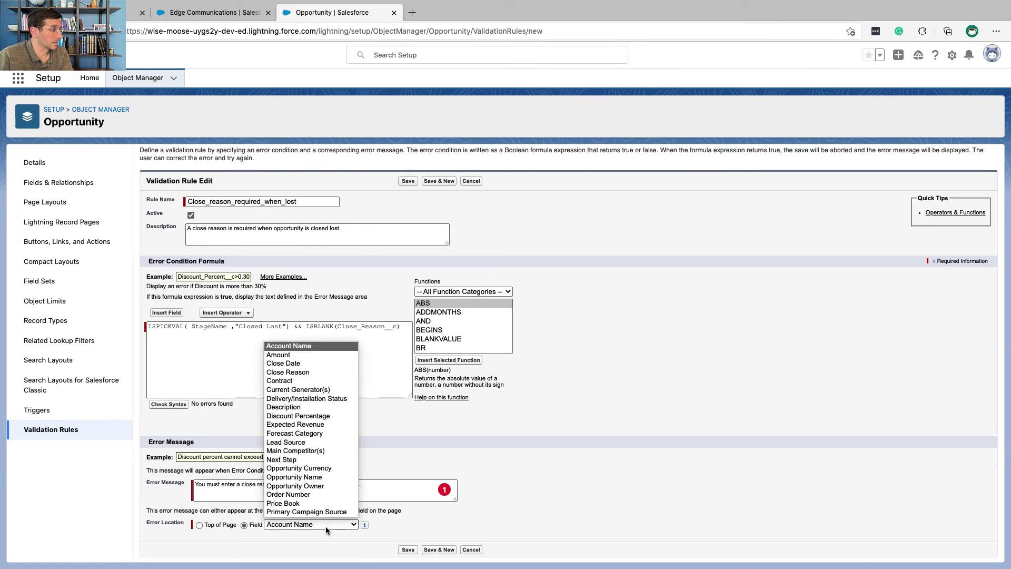
left_click(304, 372)
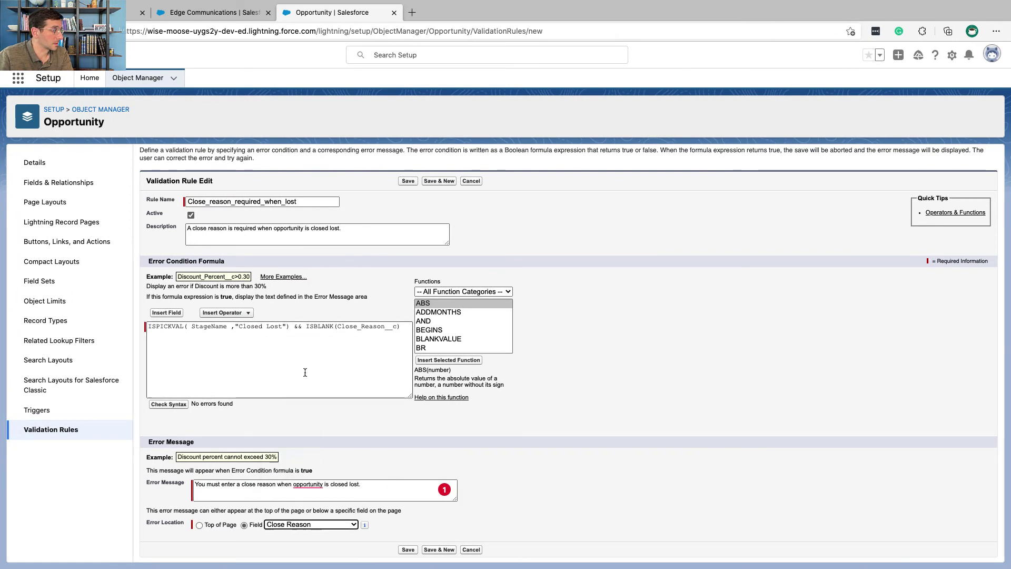
left_click(411, 549)
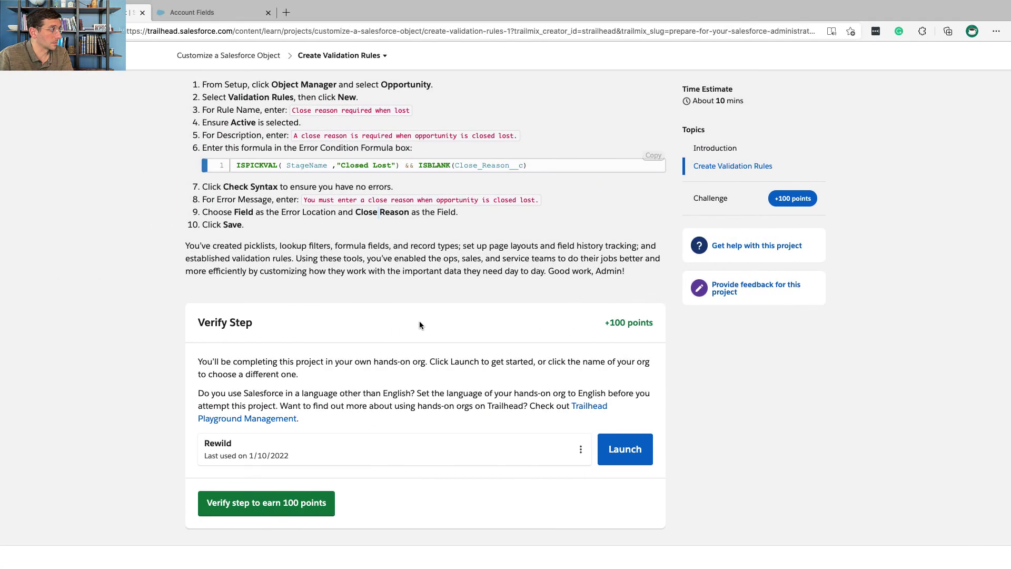
Submit the validation rules challenge for verification to earn 100 points.
scroll(419, 325, "down", 2)
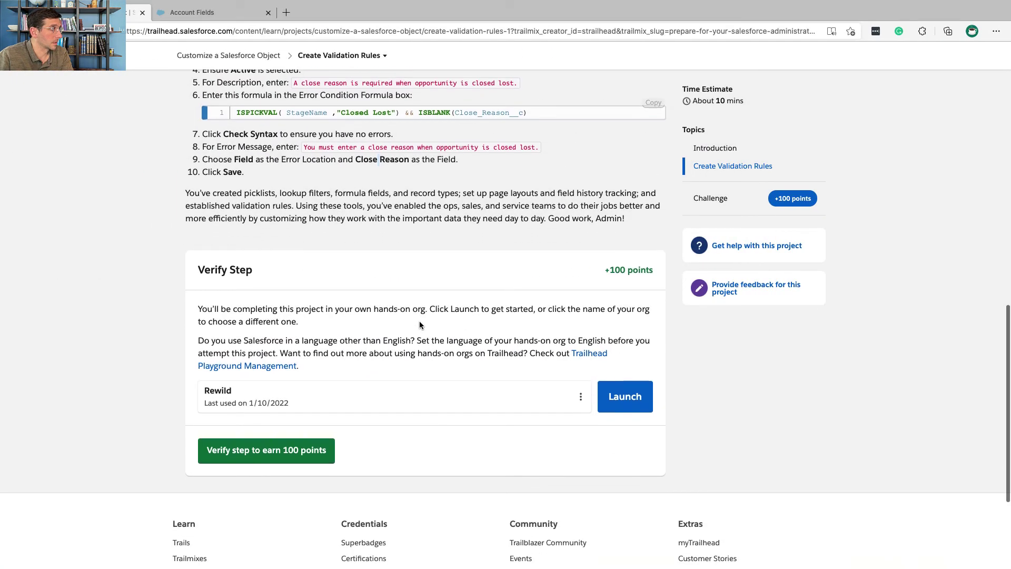
triple_click(323, 197)
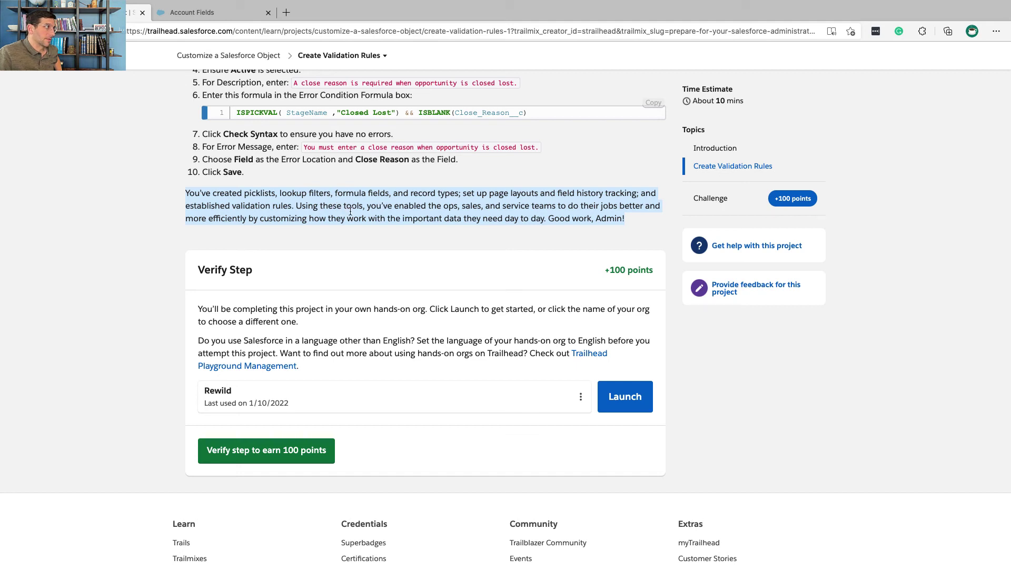
left_click(270, 451)
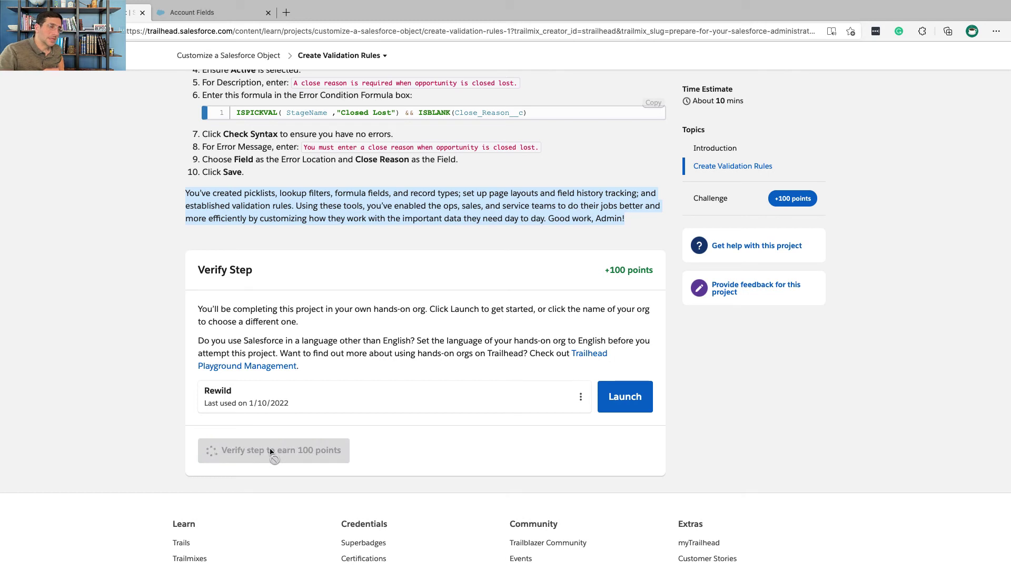